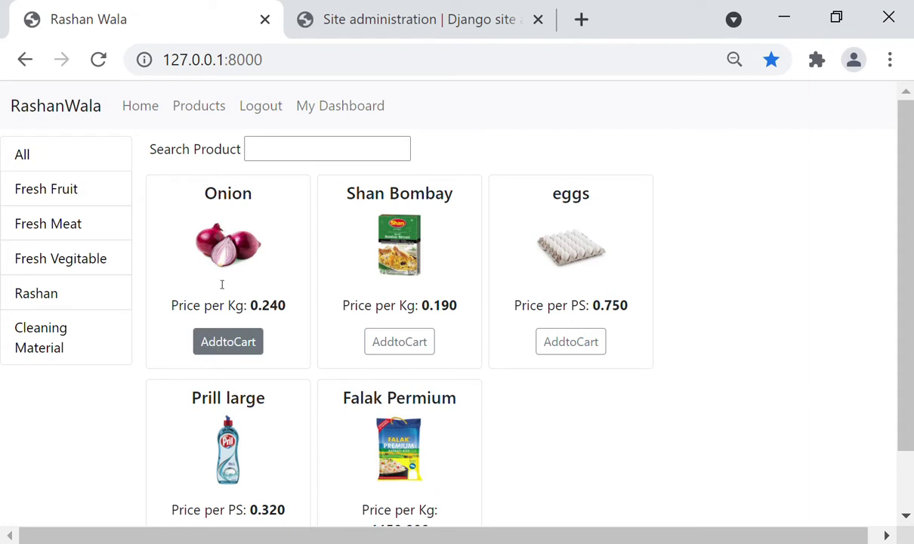
Log out of the RashanWala customer account
click(256, 108)
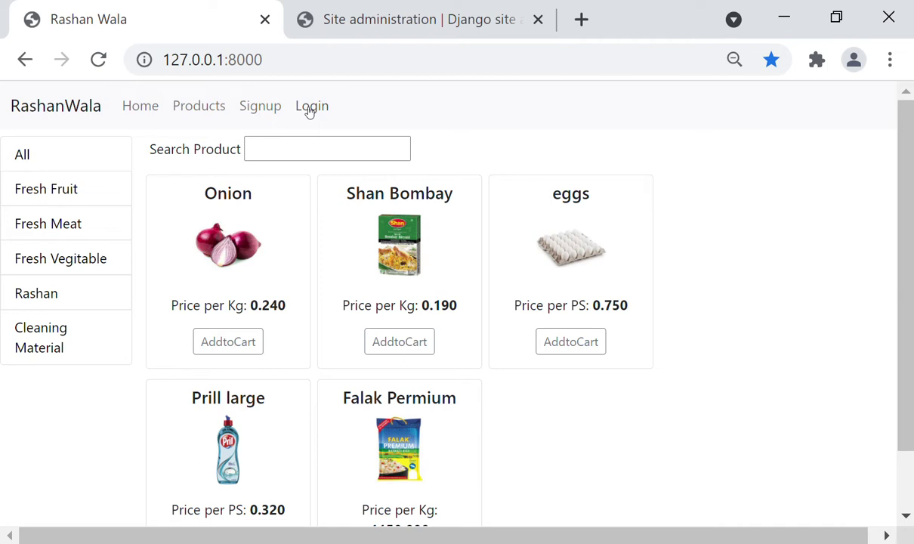
Add one Onion and one Shan Bombay to the cart and view the 0.430 total
click(223, 349)
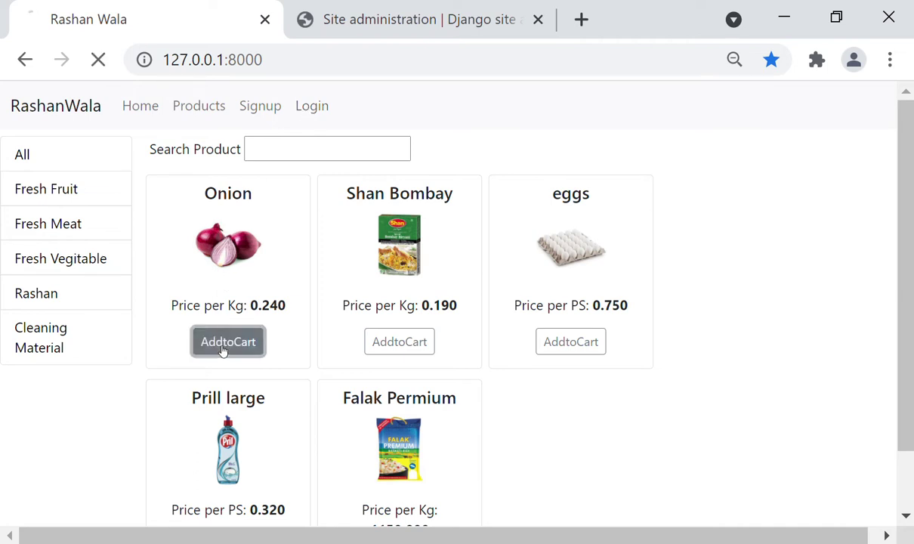
click(388, 346)
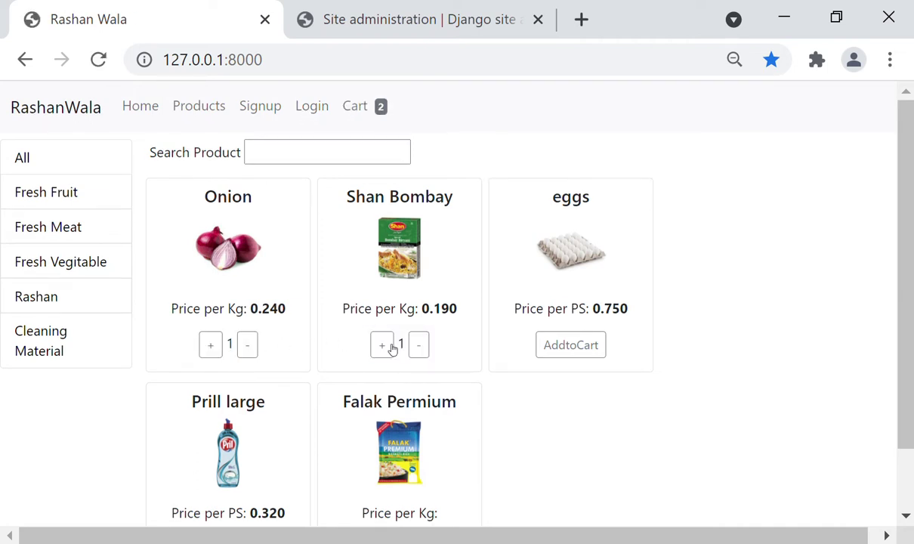
click(359, 106)
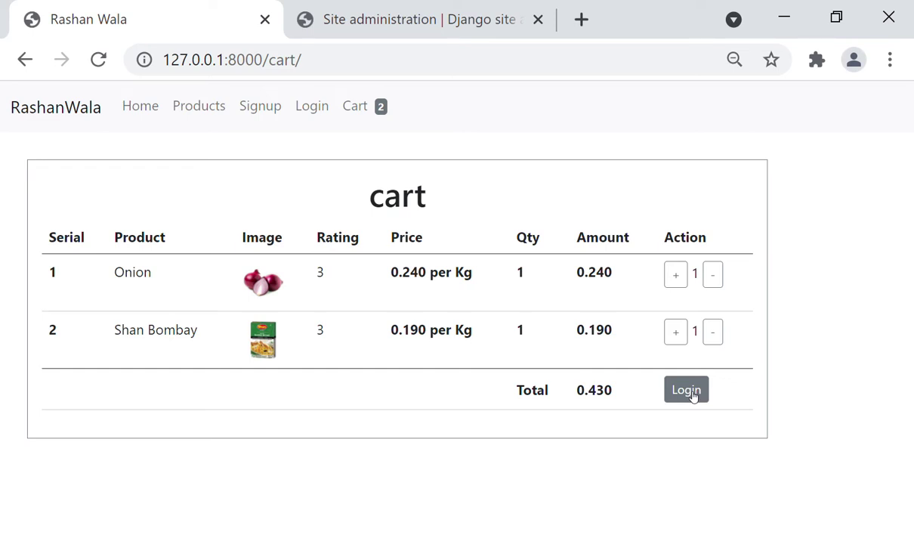
Log in with the saved e-mail and the account password to reach the 0.430 payment page
click(686, 390)
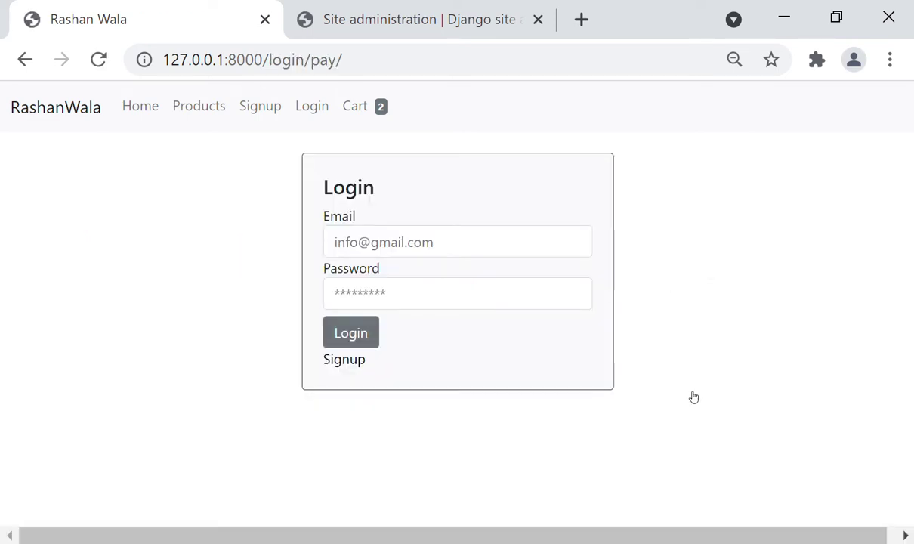
click(477, 251)
click(446, 300)
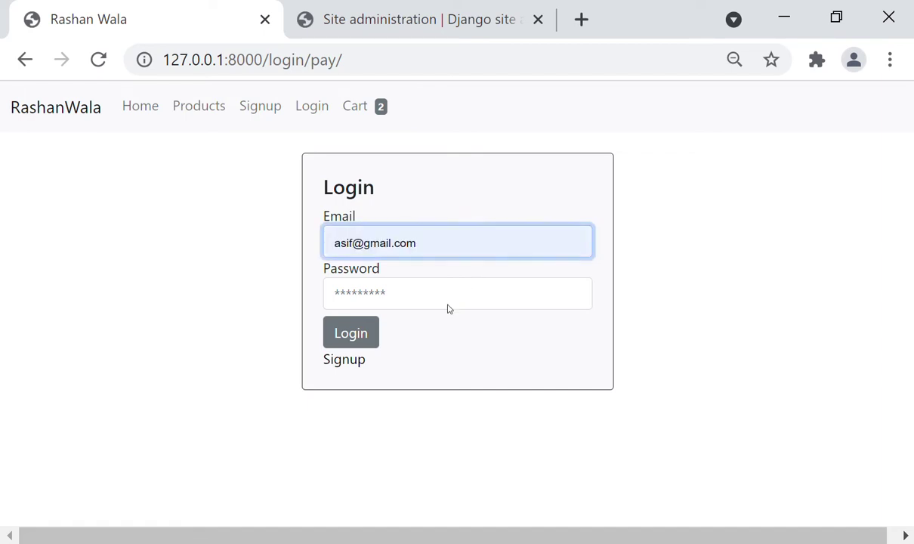
click(457, 290)
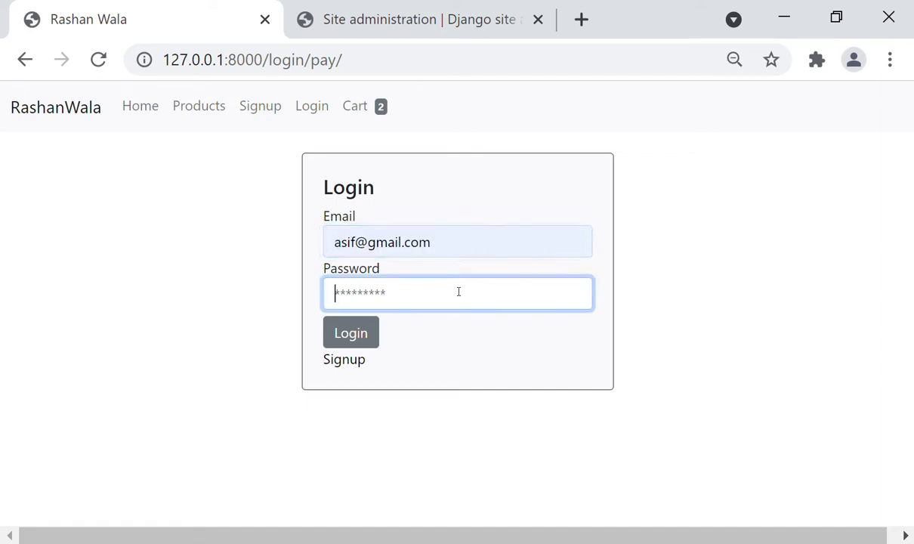
text(1234)
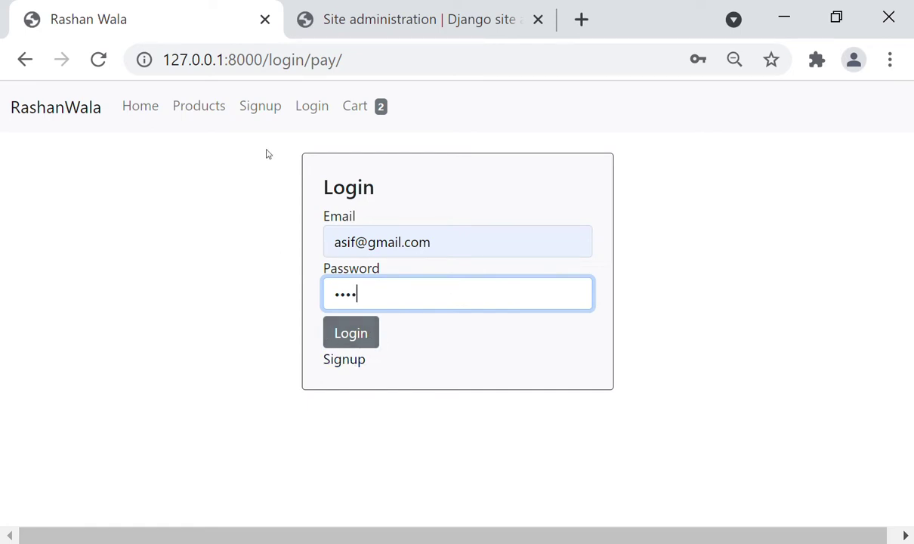
click(354, 340)
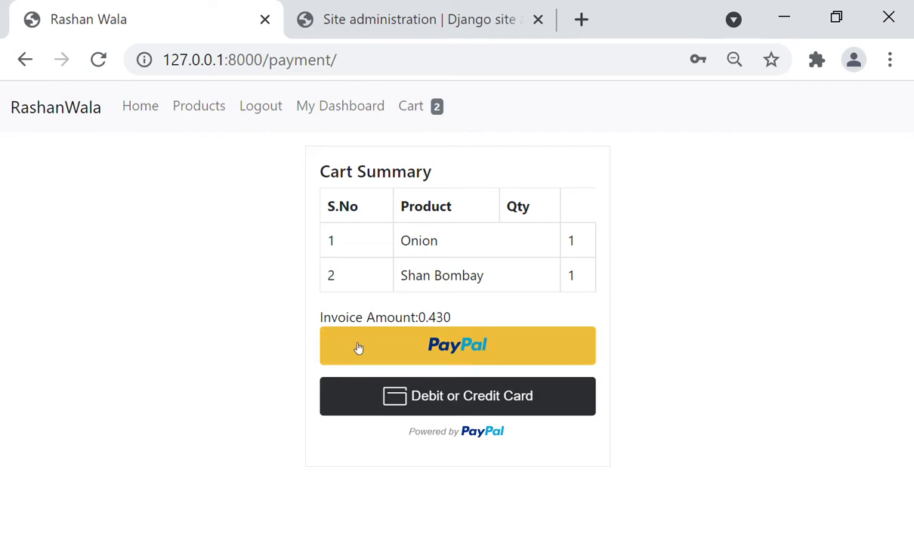
Pay for the Onion and Shan Bombay order with PayPal
click(359, 347)
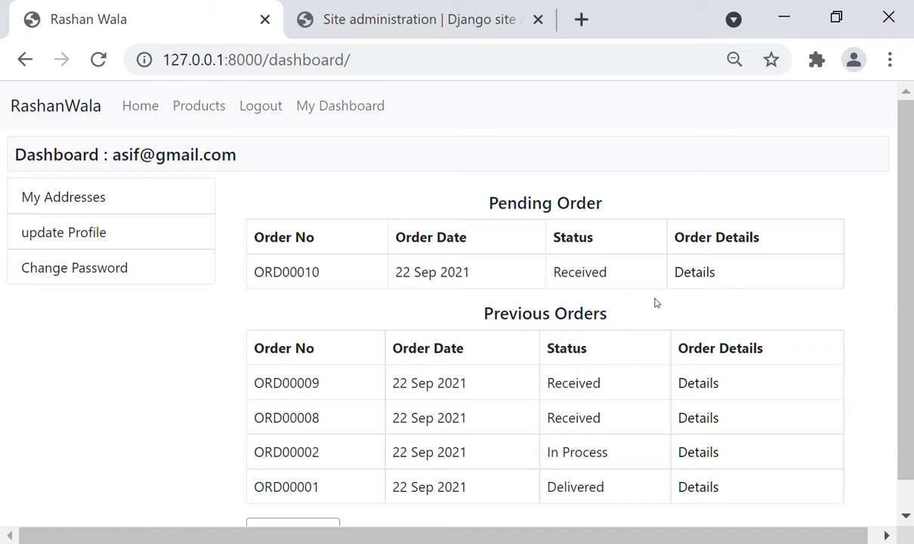
Review the pending order's item details, then move to the Django site administration tab
click(693, 276)
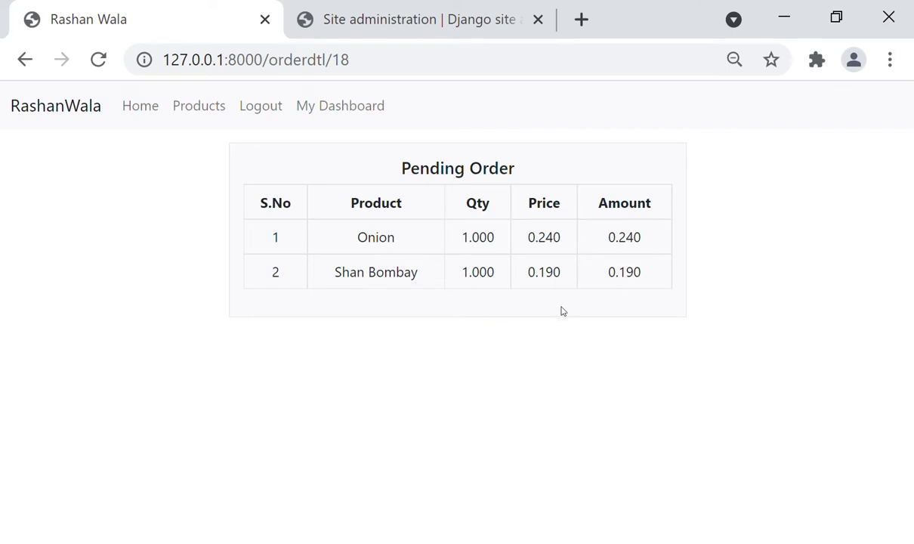
click(25, 61)
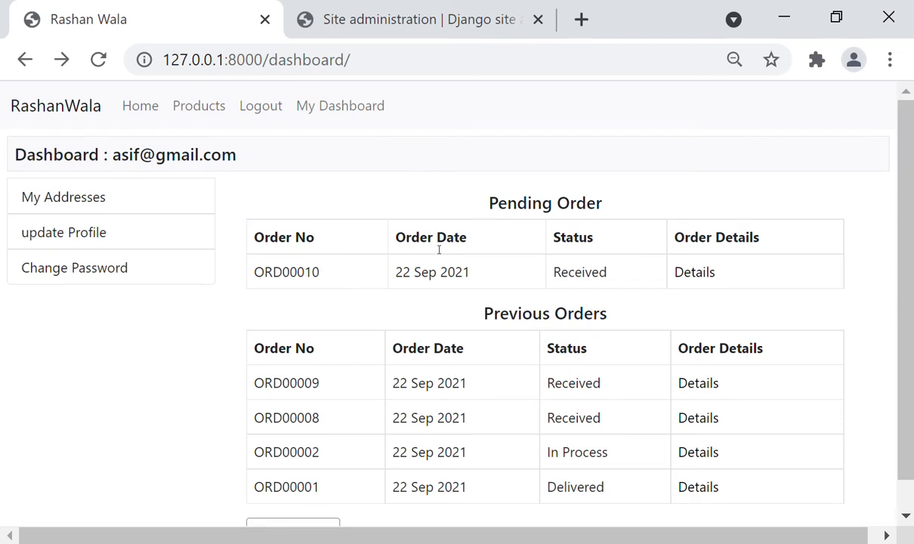
click(382, 18)
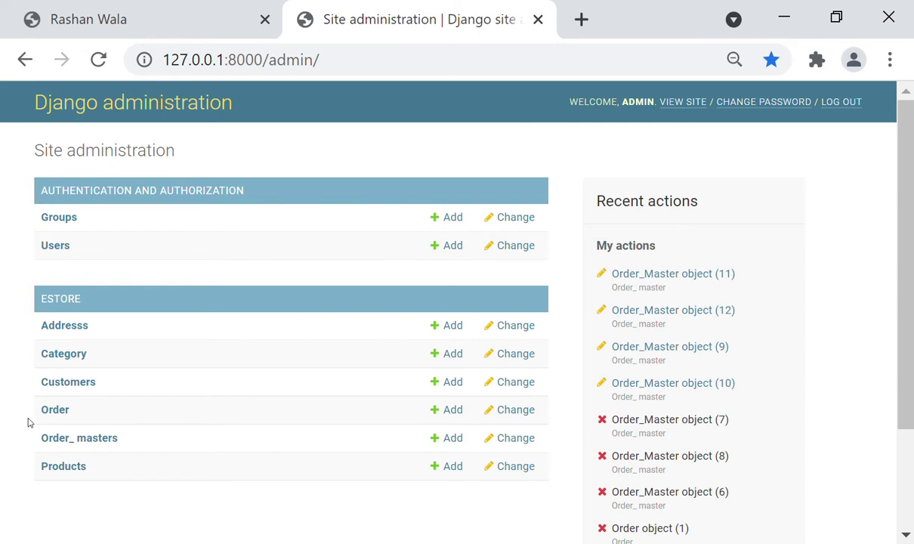
View Order_Master object (18) from the Order_ masters list and return to the list
click(59, 439)
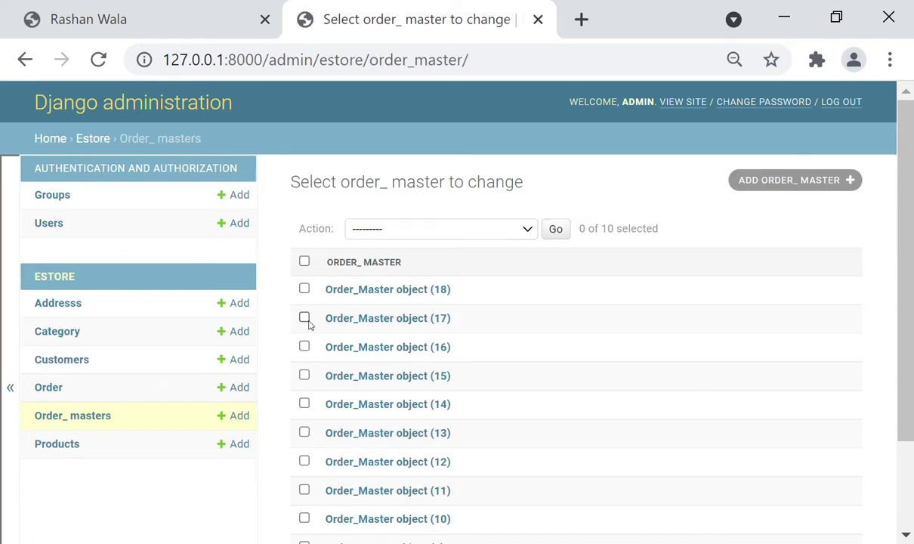
click(393, 291)
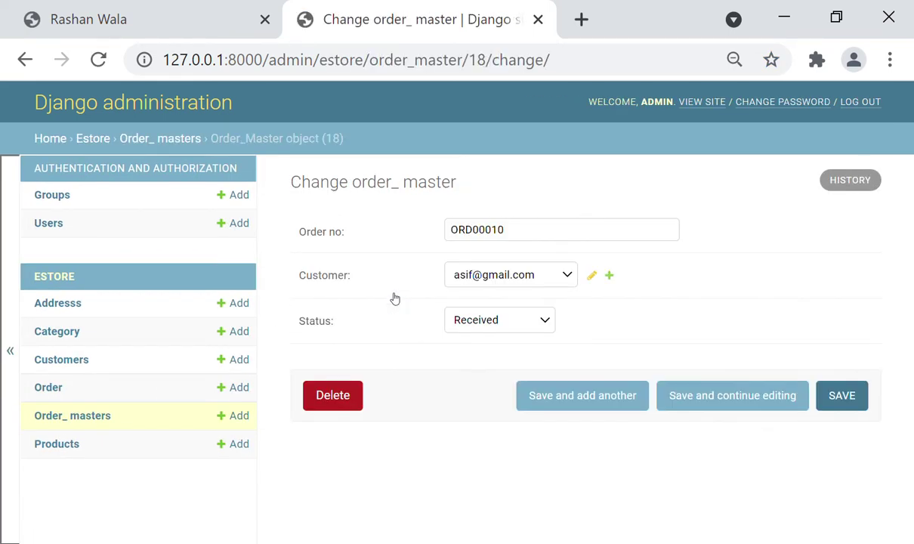
click(25, 61)
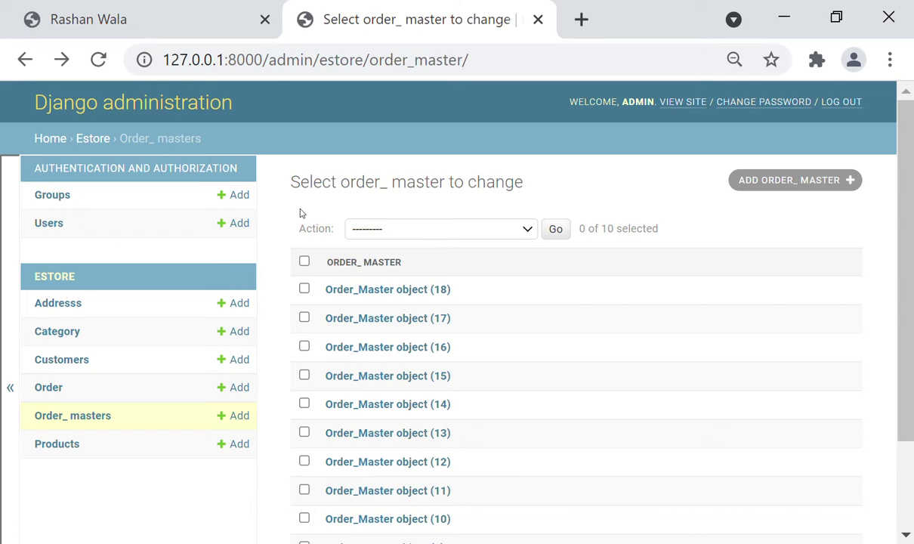
Save pending order ORD00010's status as In Process in Django admin
key(F5)
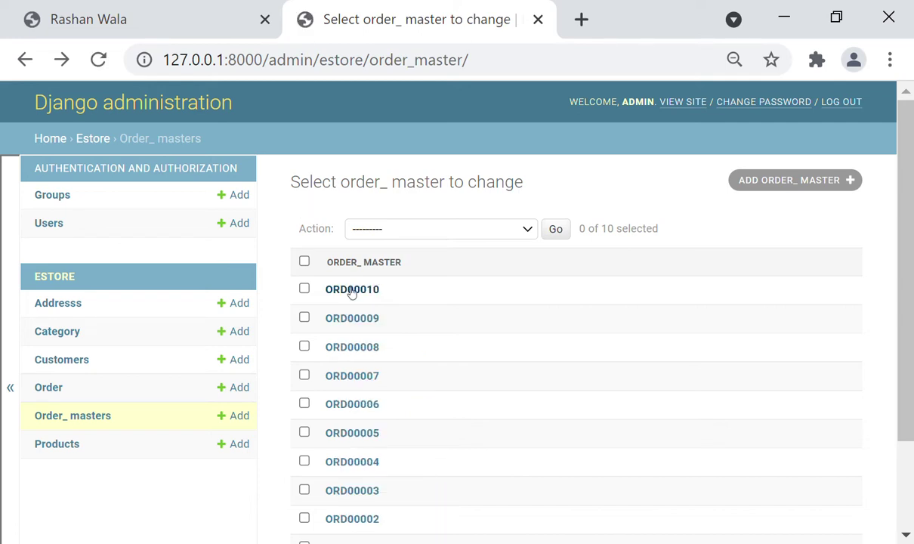
click(174, 10)
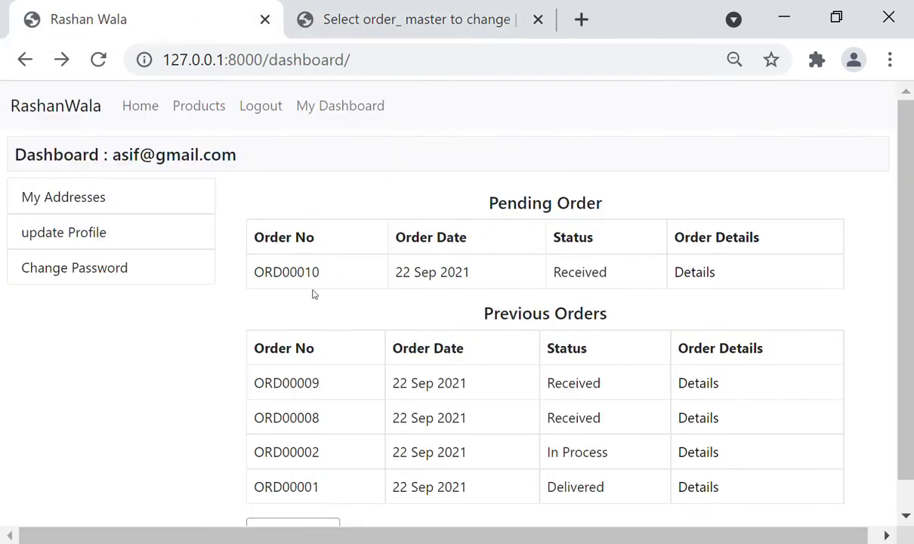
click(376, 9)
click(349, 290)
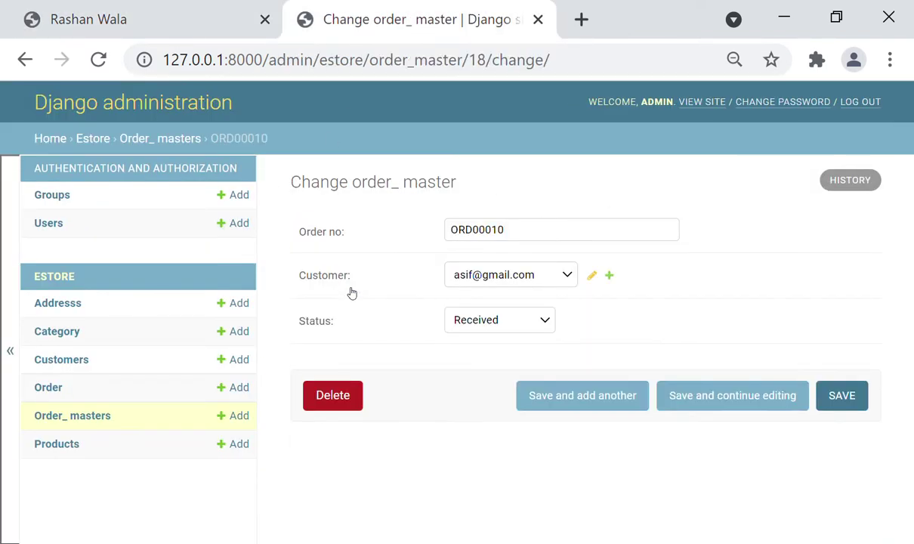
click(471, 325)
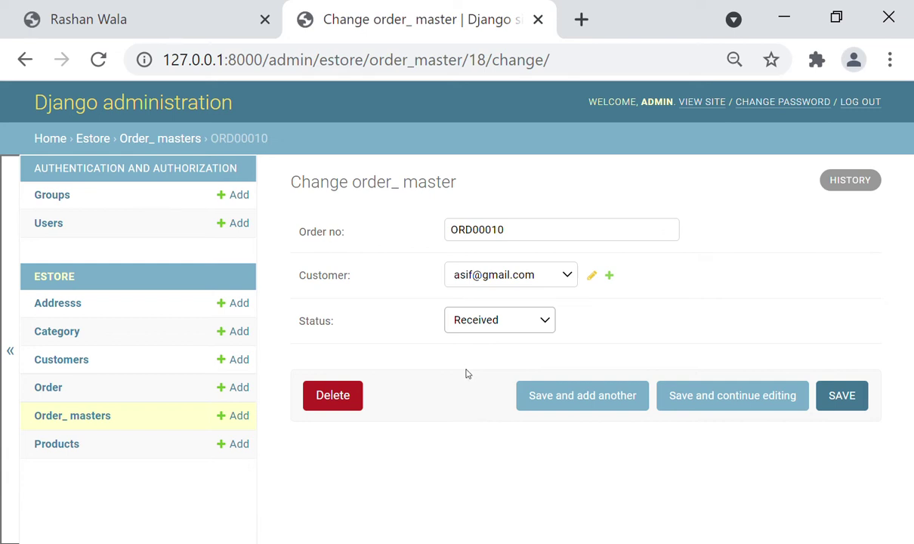
key(Down)
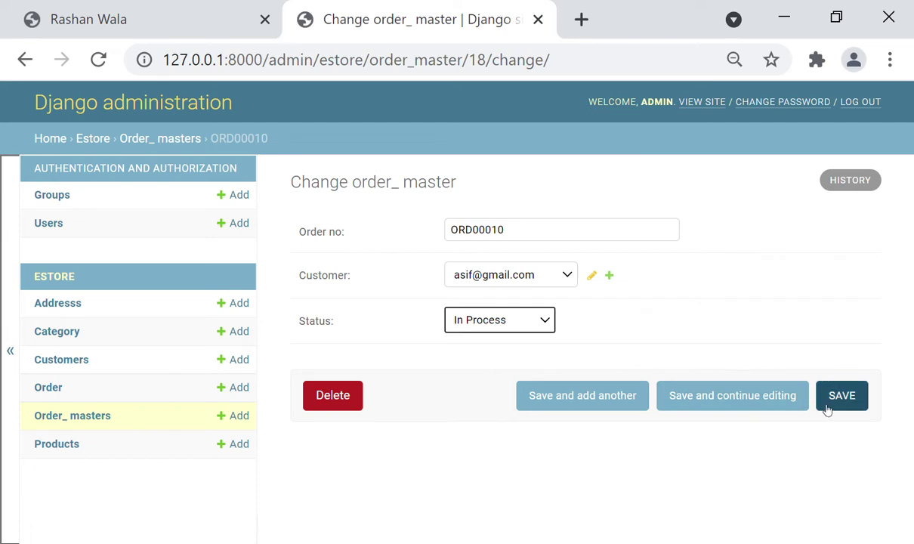
click(831, 404)
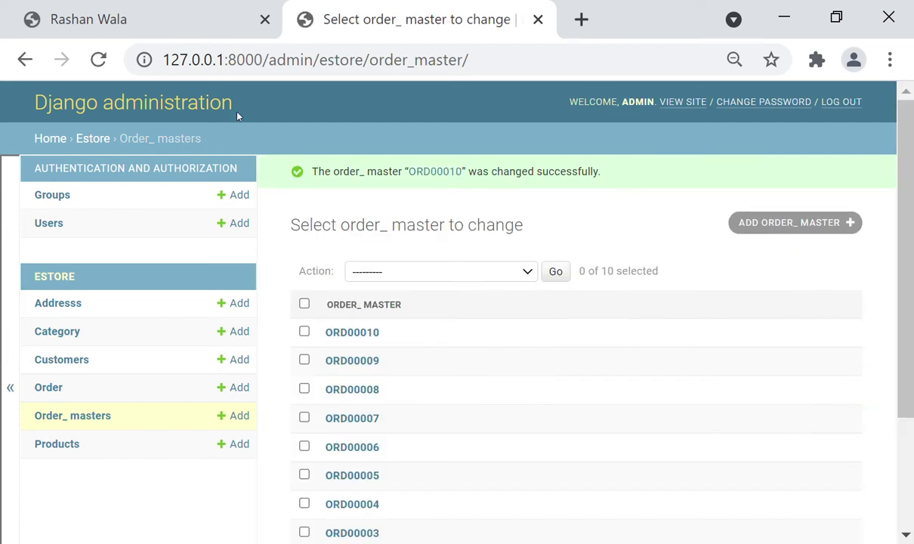
Refresh the customer dashboard and confirm the order shows In Process
click(144, 15)
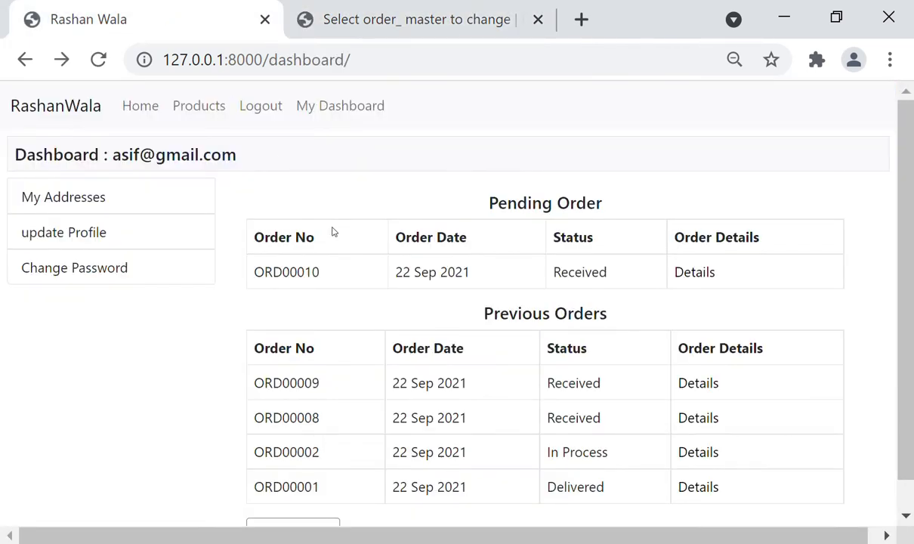
key(F5)
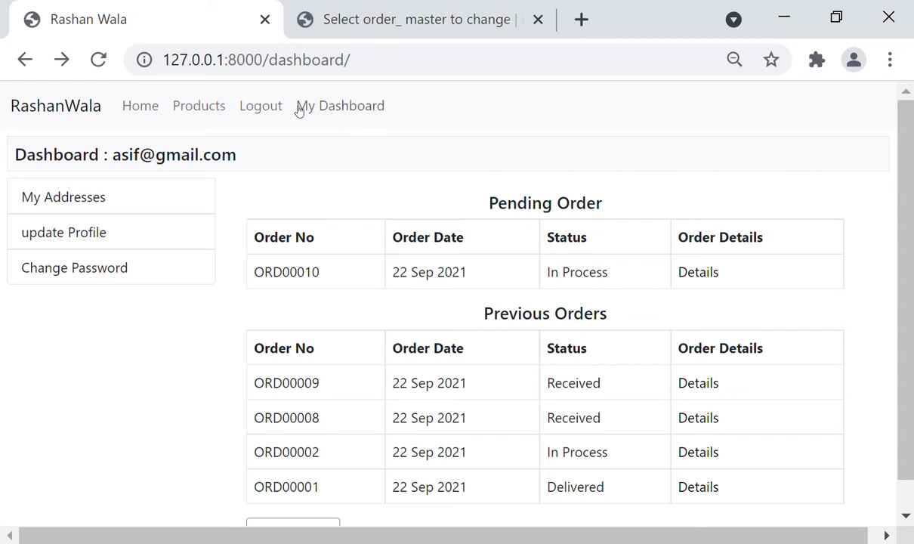
click(370, 64)
key(Return)
drag(553, 275, 614, 275)
Reopen order ORD00010's admin record and bring up its status choices
click(469, 23)
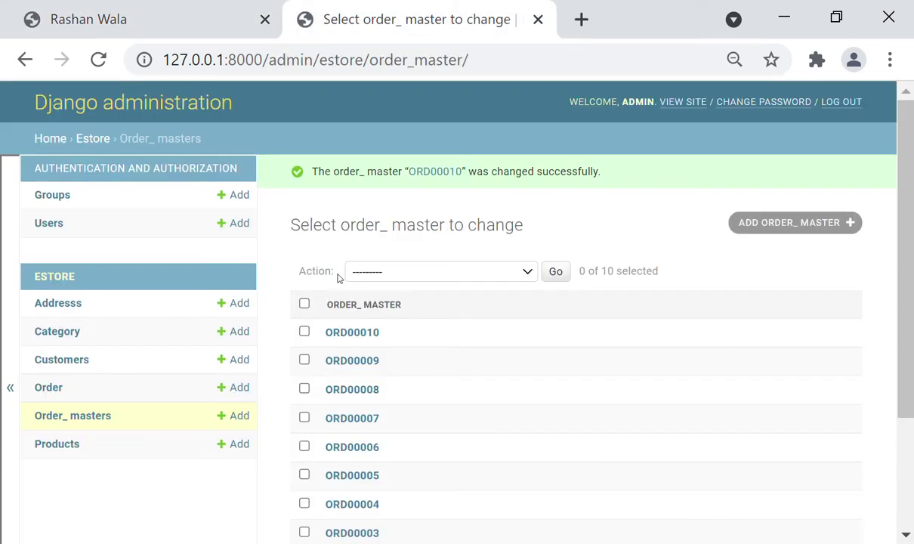
click(352, 332)
click(476, 319)
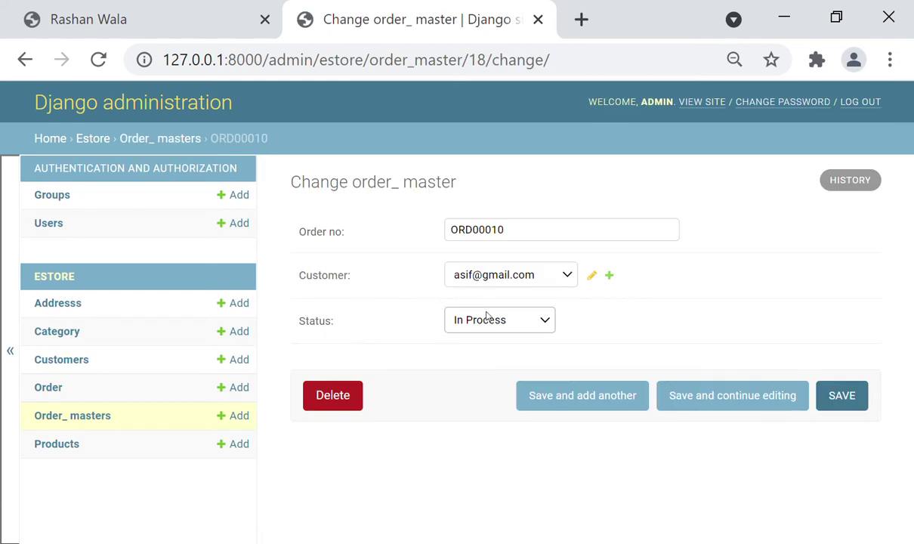
Save the order as Out for Delivery and refresh the customer dashboard
click(490, 378)
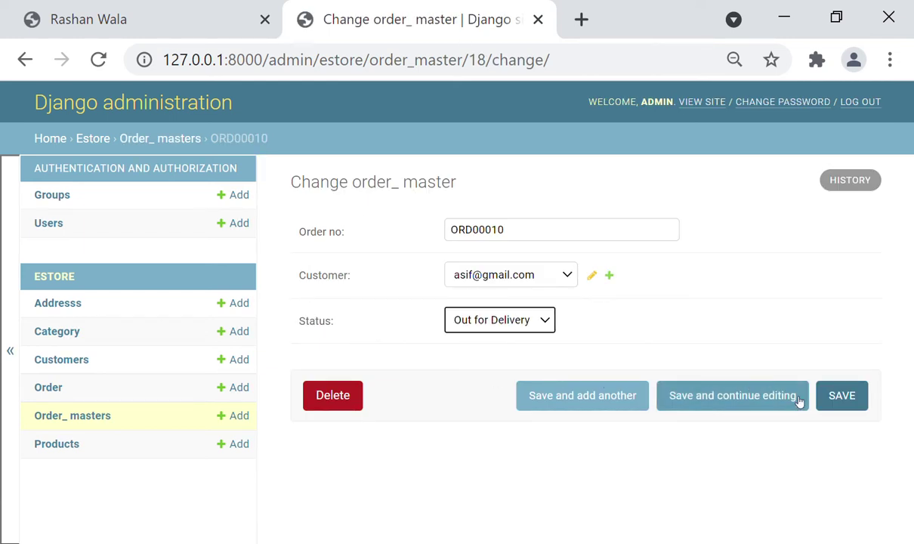
click(831, 403)
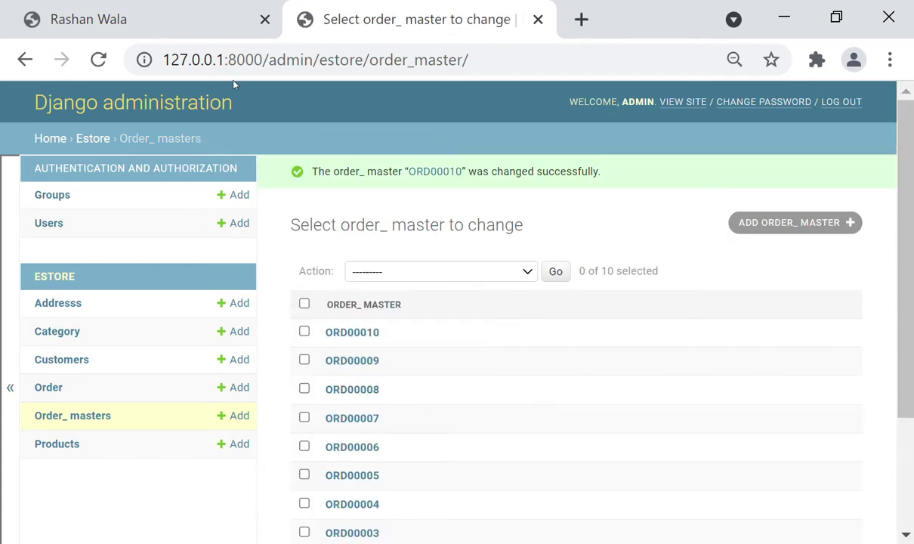
click(89, 18)
key(F5)
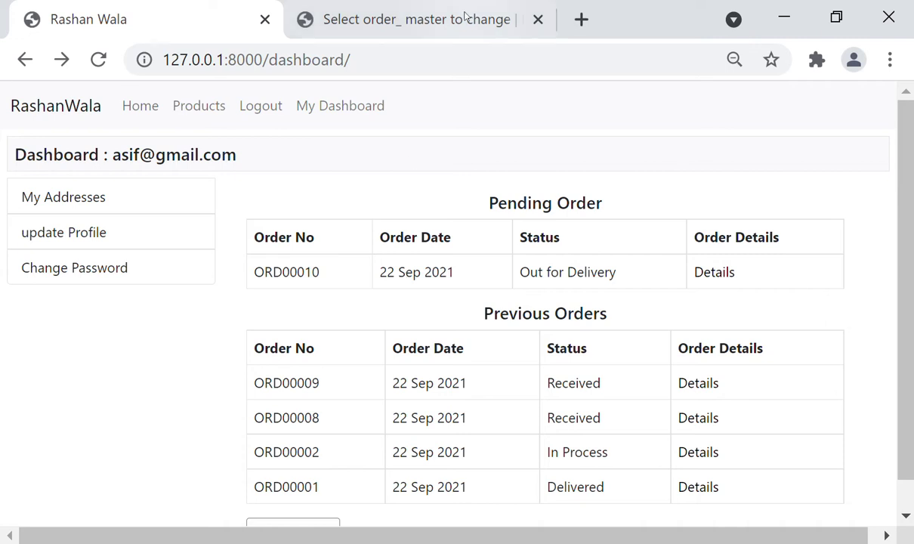
Save order ORD00010 as Delivered and reload the dashboard to show it
click(442, 7)
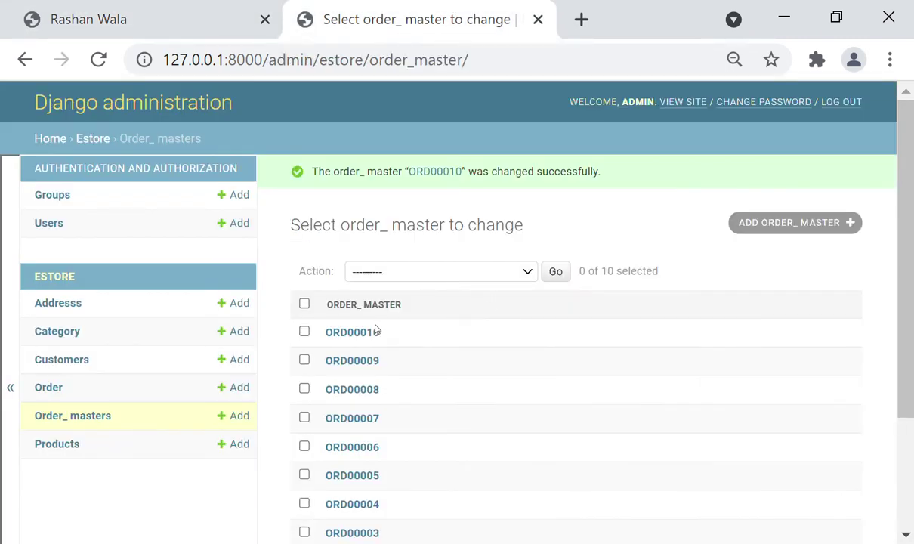
click(362, 332)
click(500, 330)
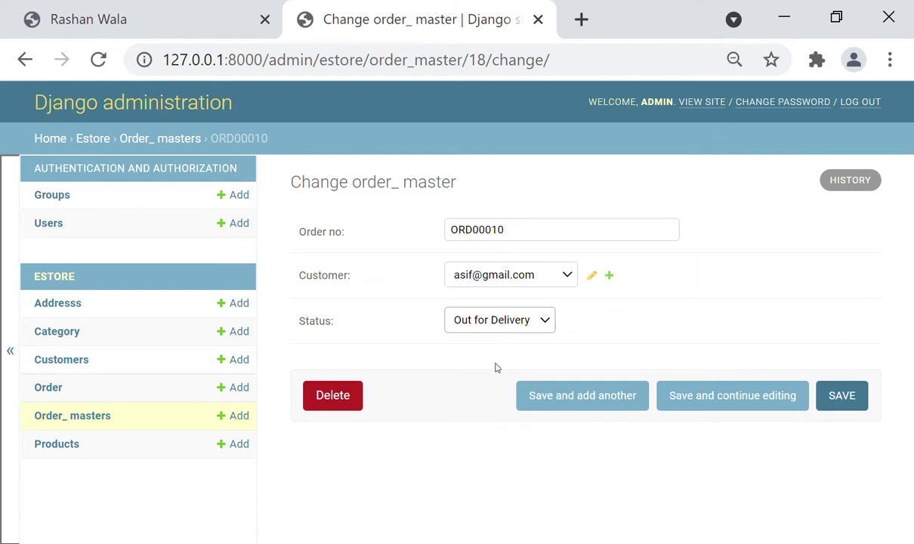
click(459, 375)
click(839, 393)
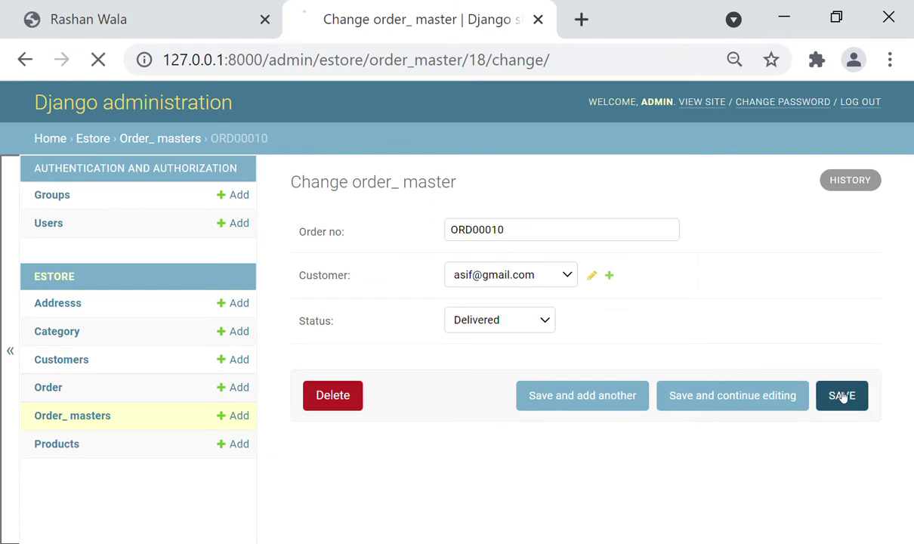
click(143, 8)
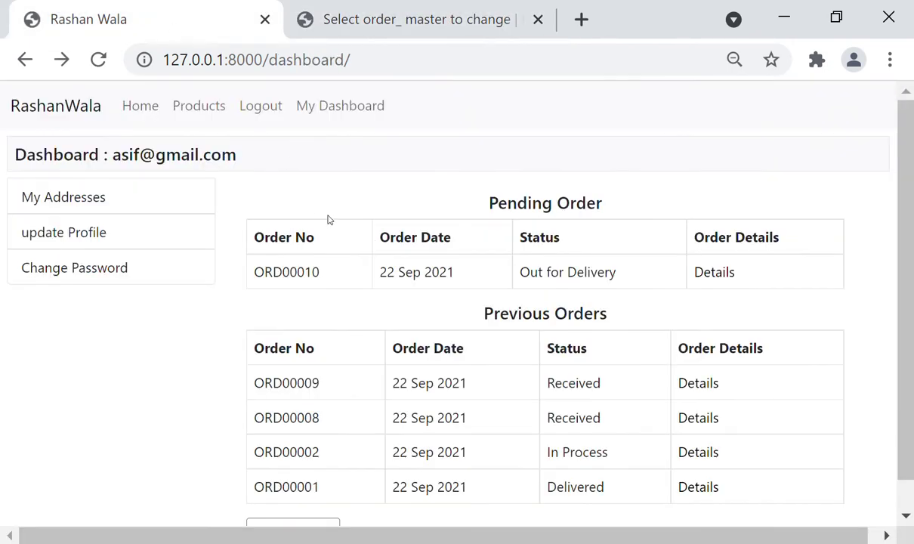
key(F5)
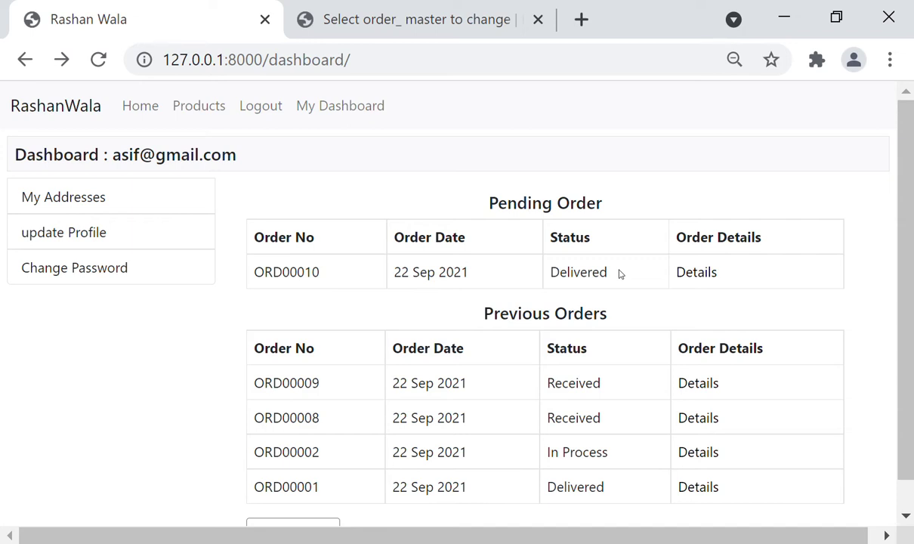
click(701, 272)
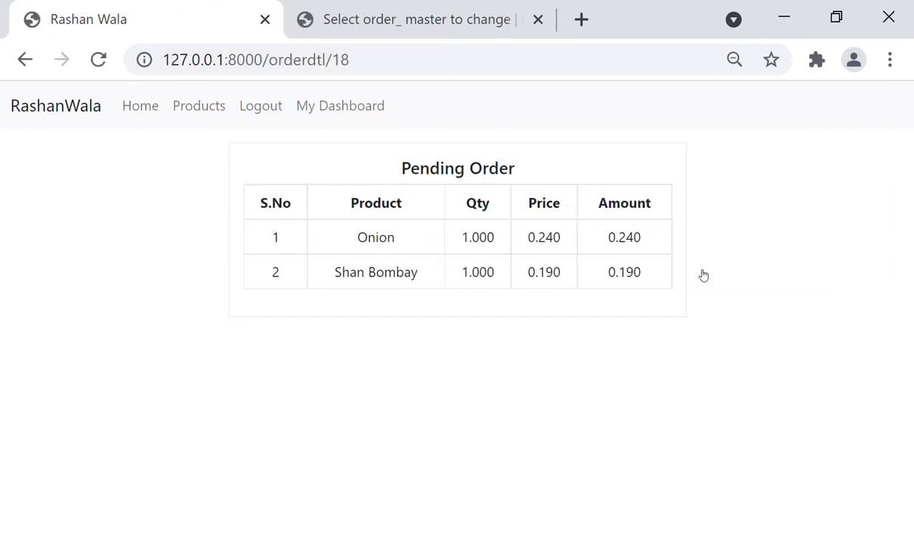
click(23, 59)
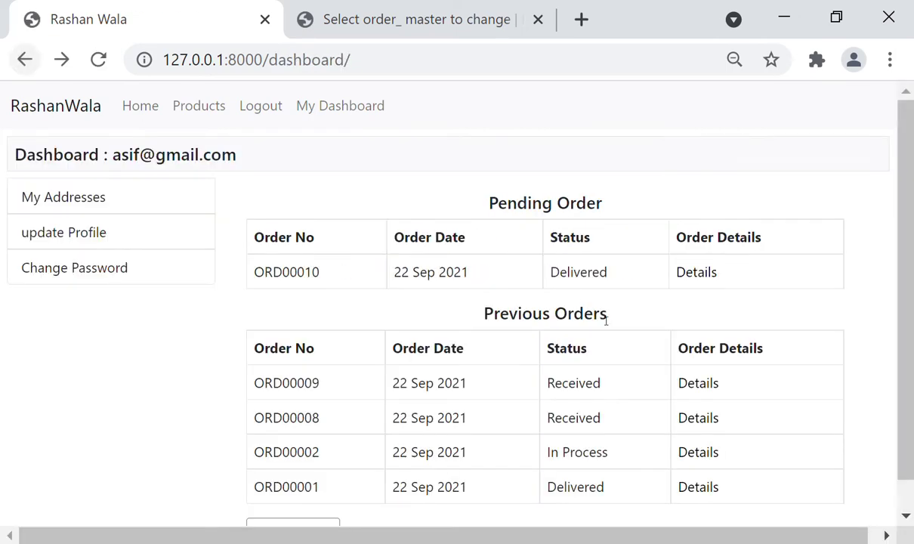
click(702, 383)
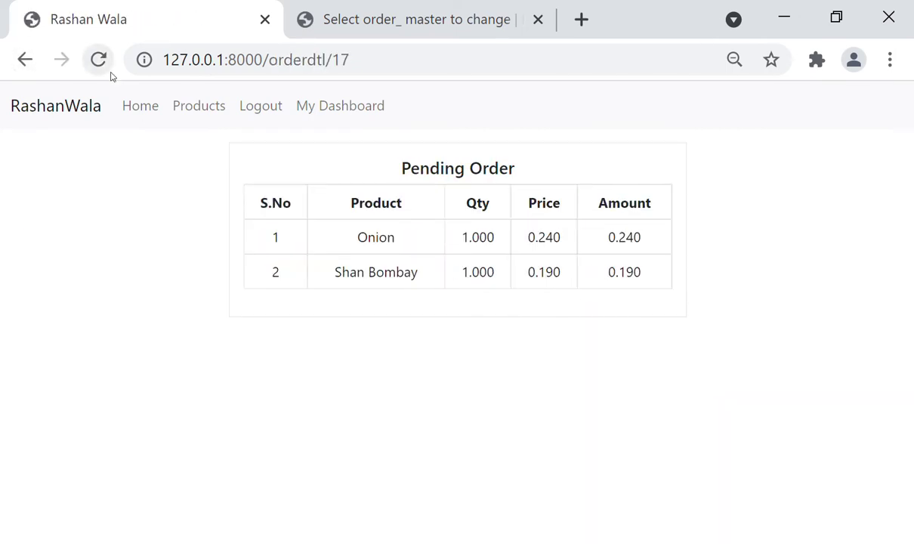
click(23, 59)
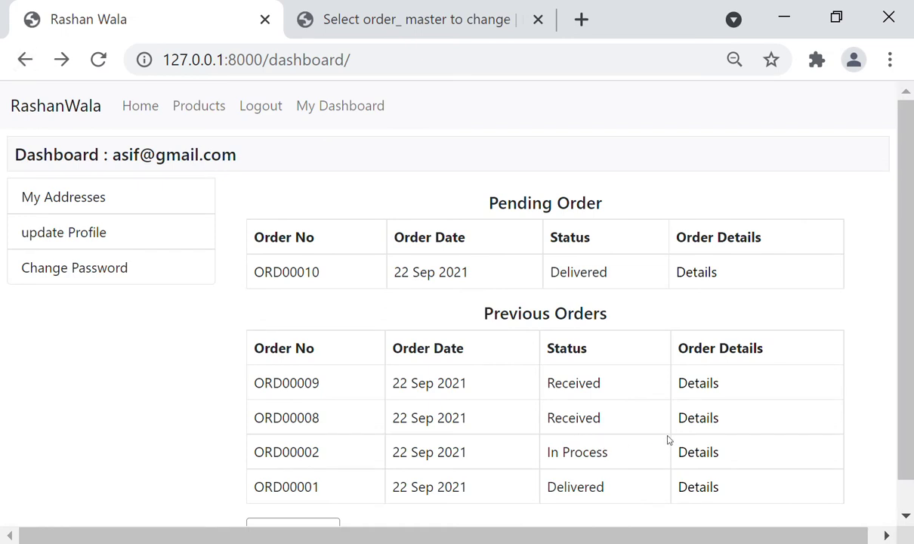
click(692, 422)
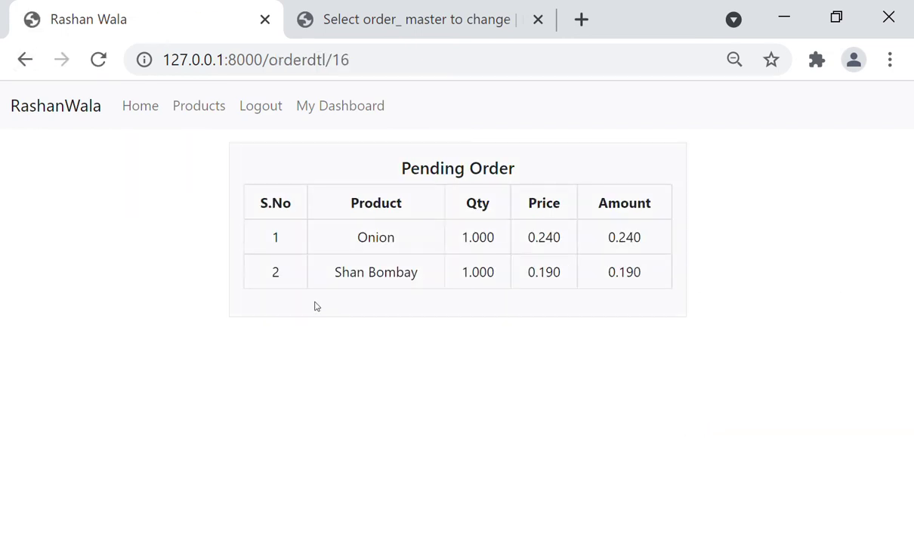
click(25, 58)
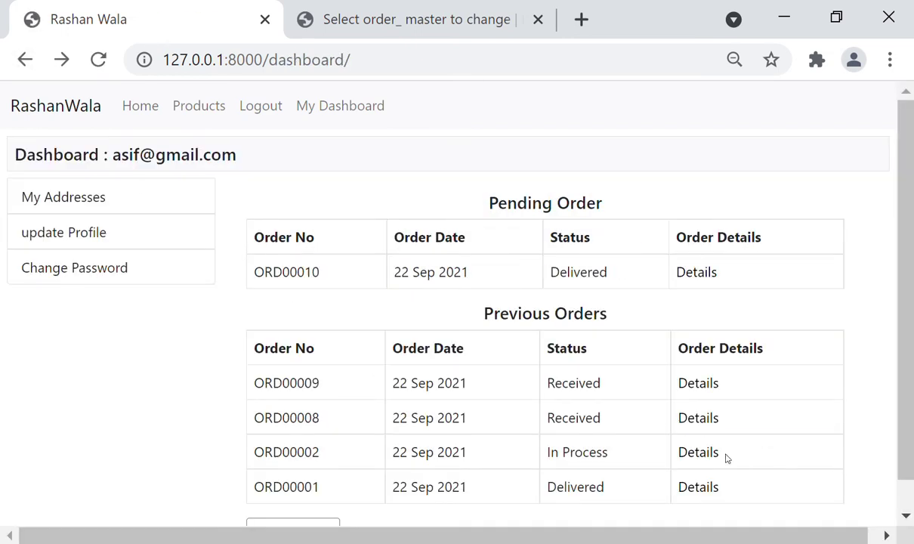
click(688, 447)
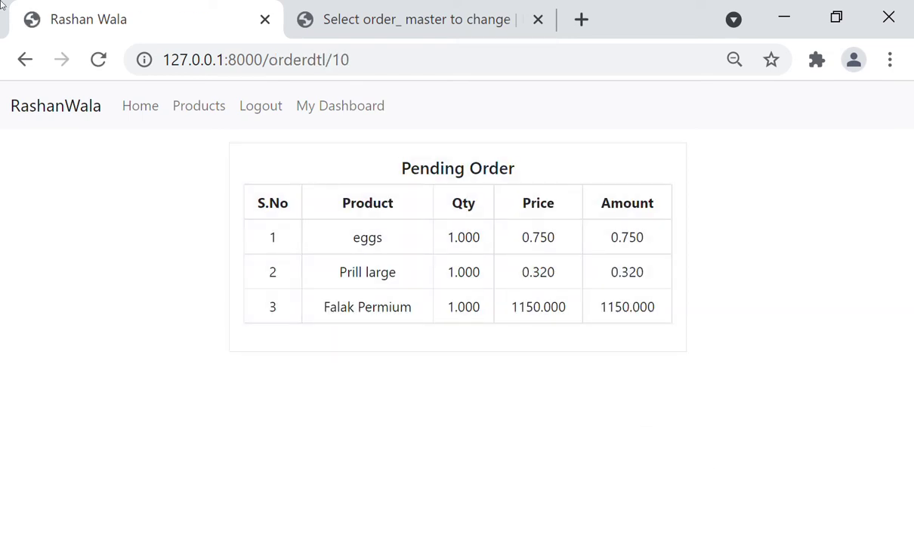
click(24, 60)
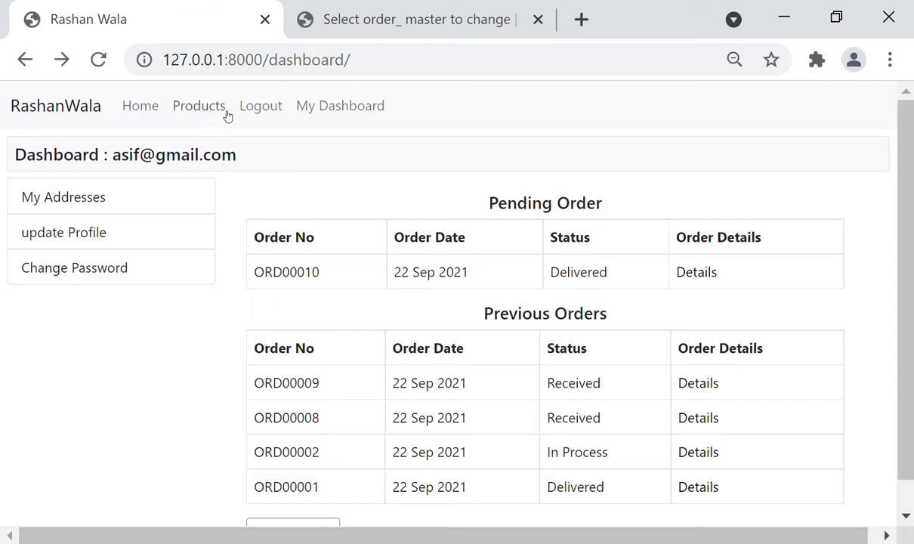
Open the saved addresses and try the Add New Address form three times, returning each time
click(88, 209)
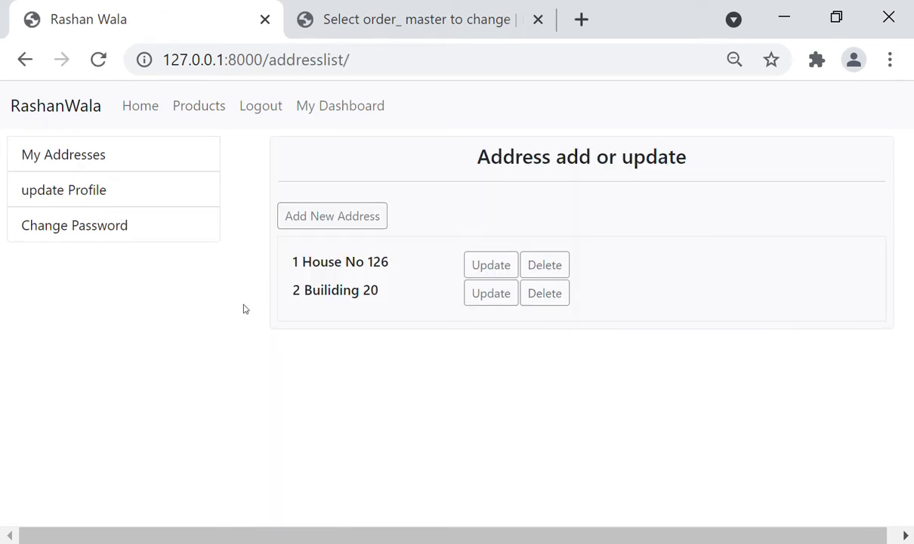
click(352, 232)
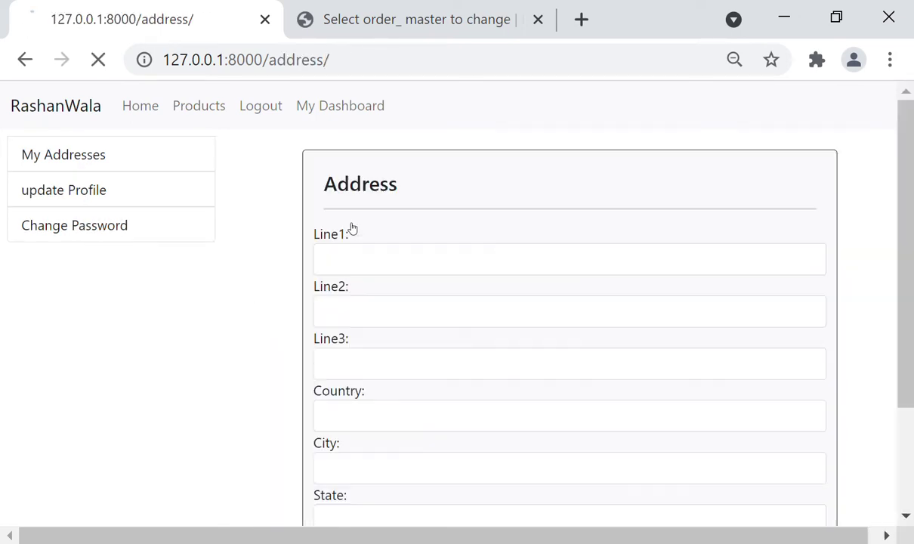
click(21, 63)
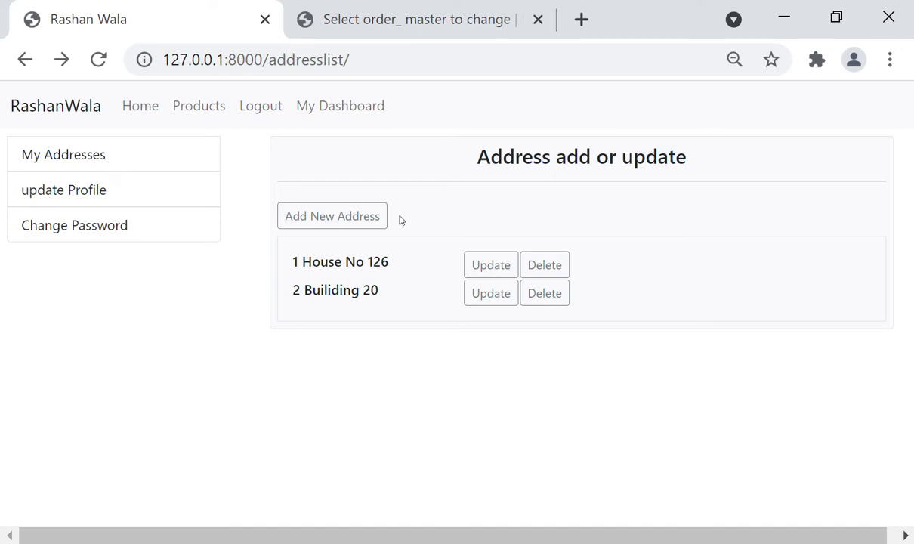
click(356, 214)
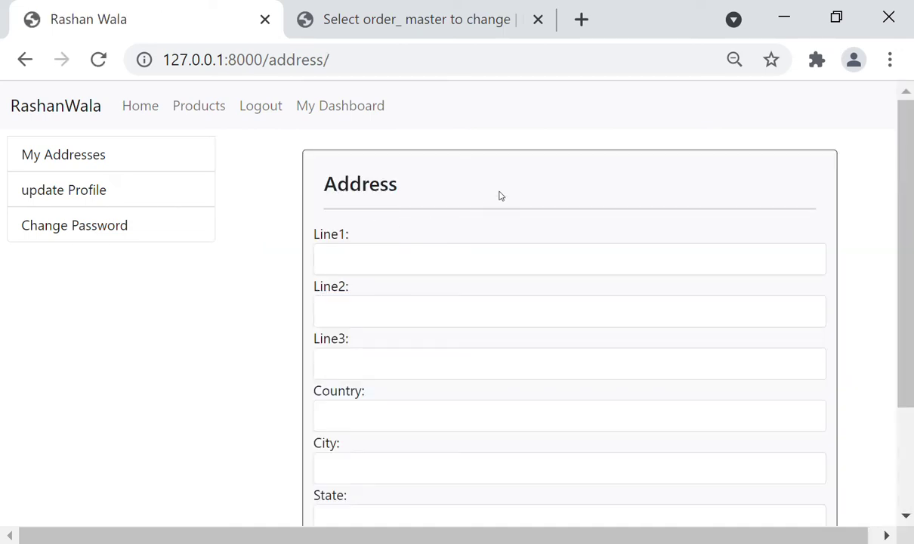
click(23, 58)
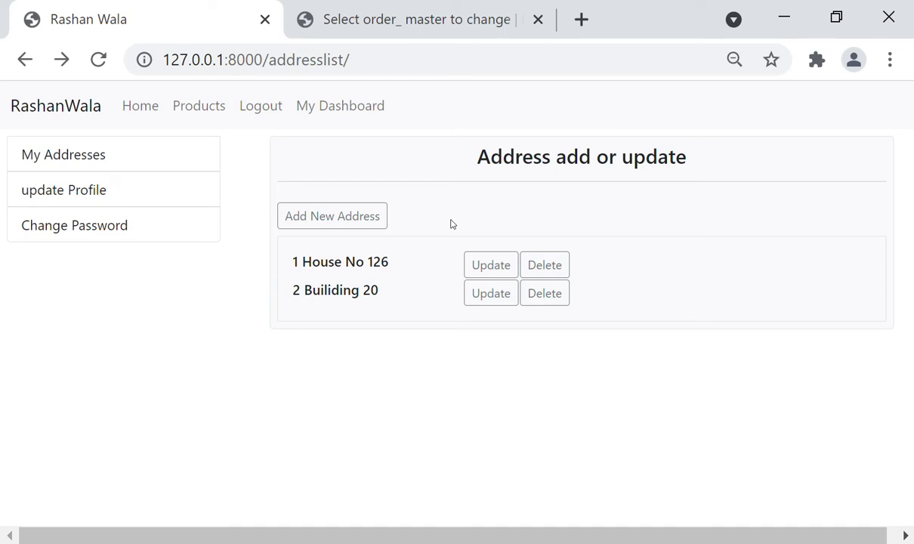
click(353, 214)
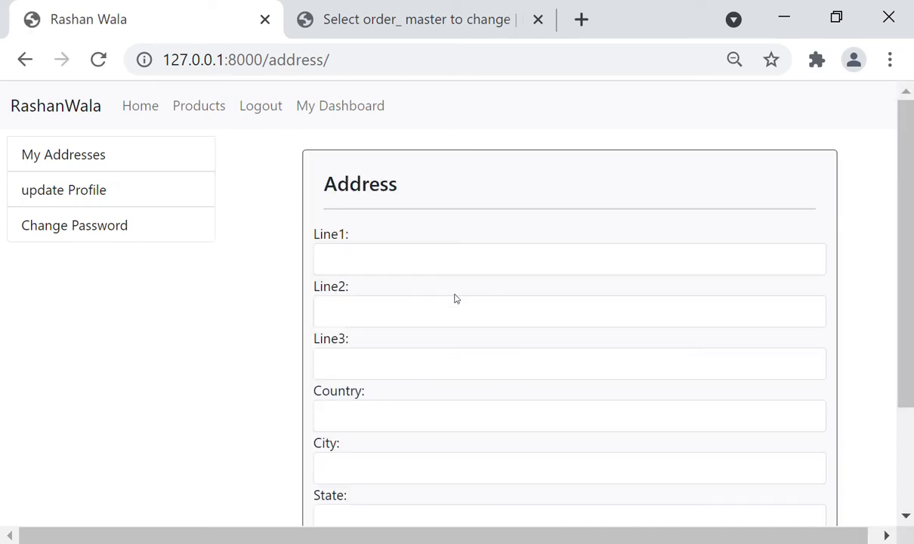
click(23, 60)
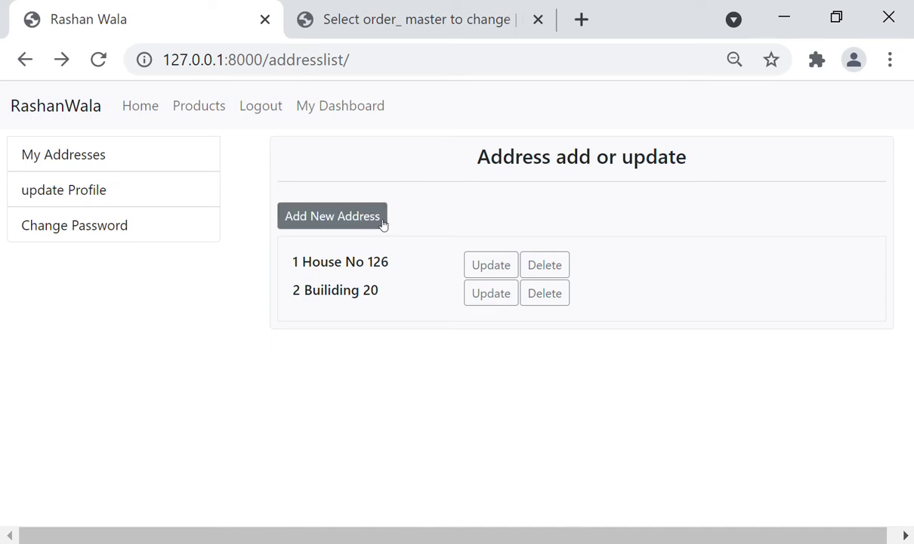
Open the first address for editing, then start and cancel deleting the second address
click(491, 265)
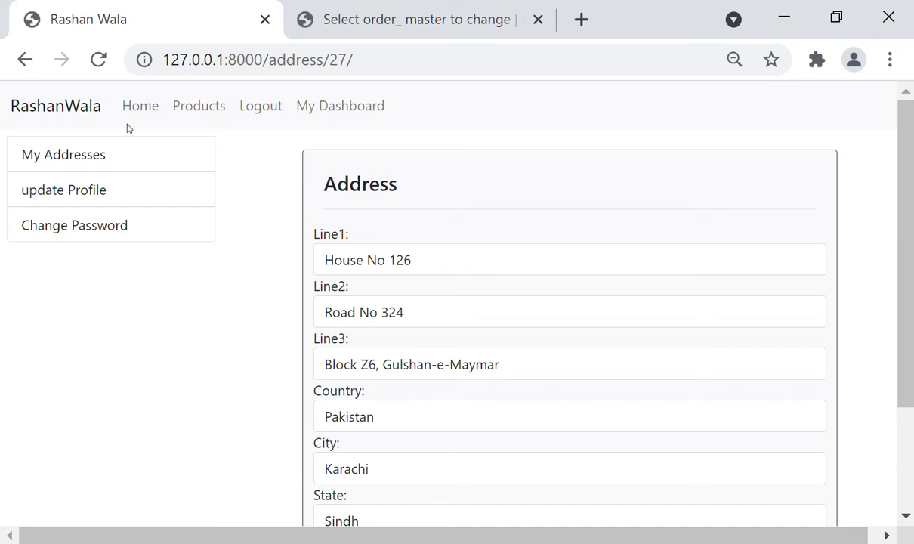
click(25, 59)
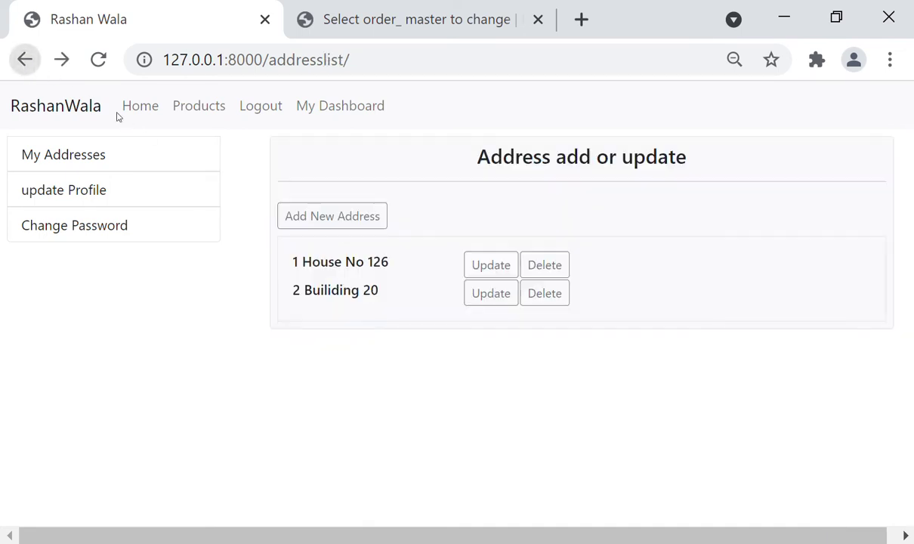
click(540, 303)
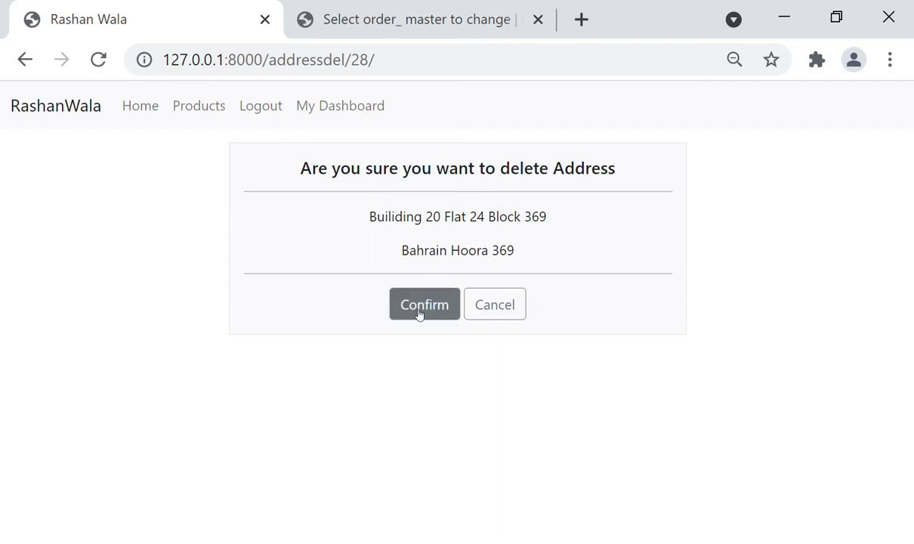
click(485, 306)
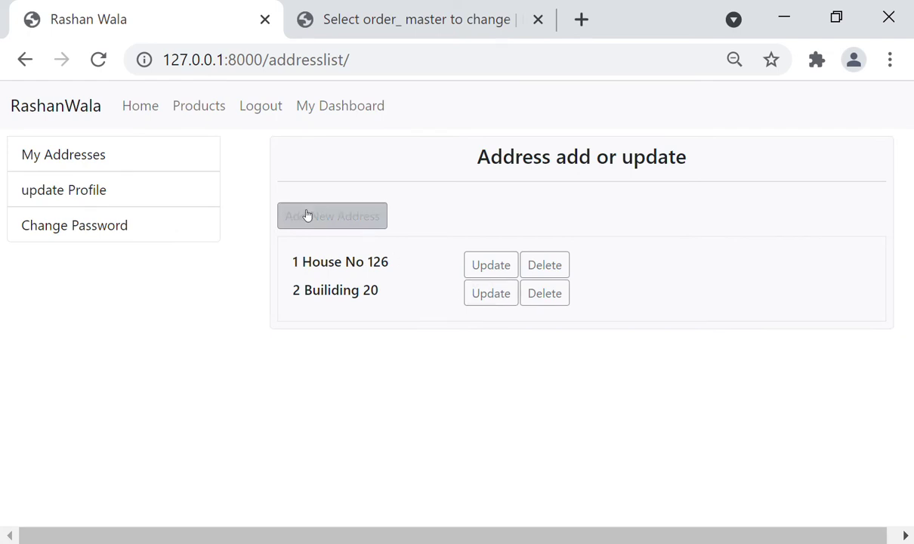
Open Update Profile and select the first name and the unchangeable e-mail values
click(90, 197)
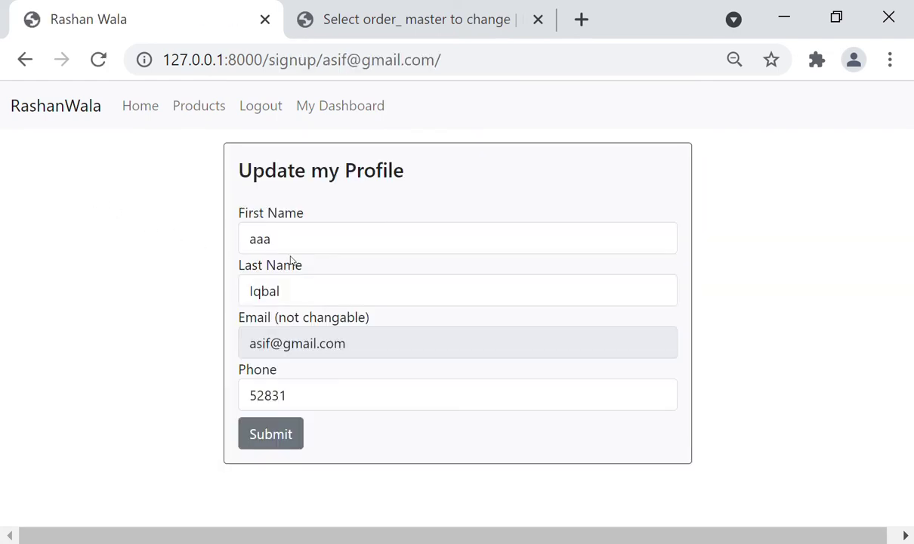
double_click(303, 237)
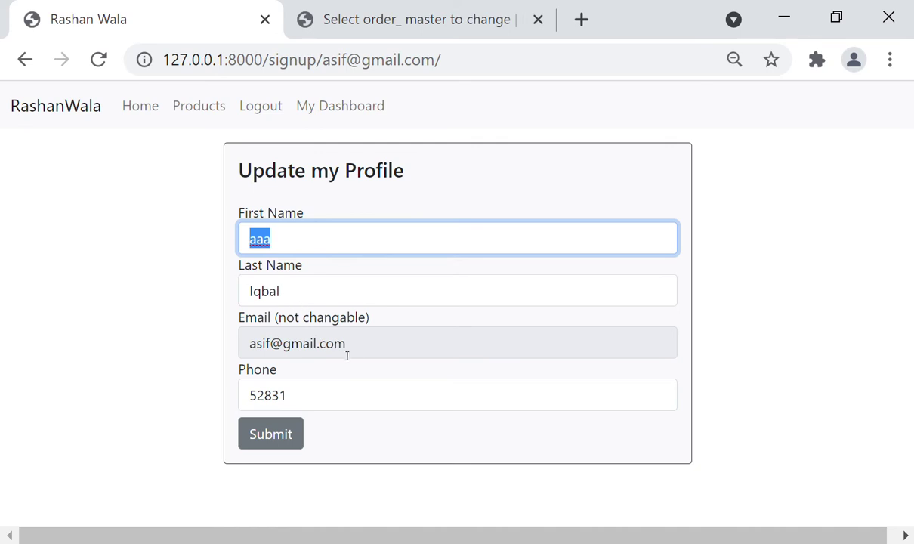
drag(363, 349, 257, 350)
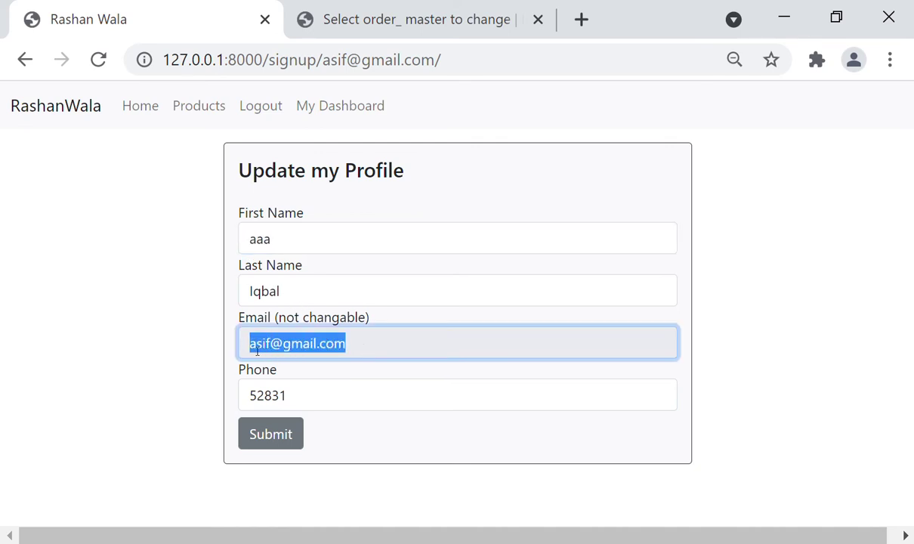
click(345, 350)
triple_click(321, 354)
click(350, 350)
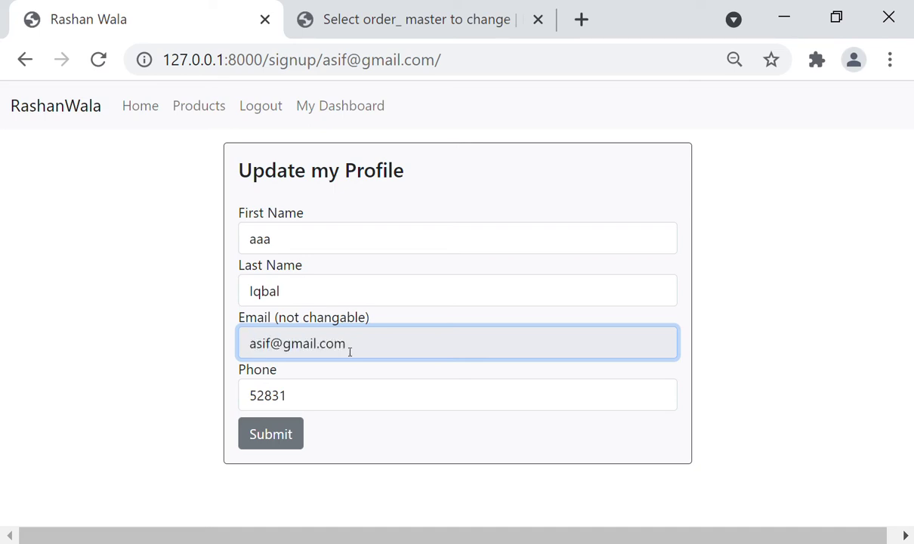
drag(320, 350, 349, 352)
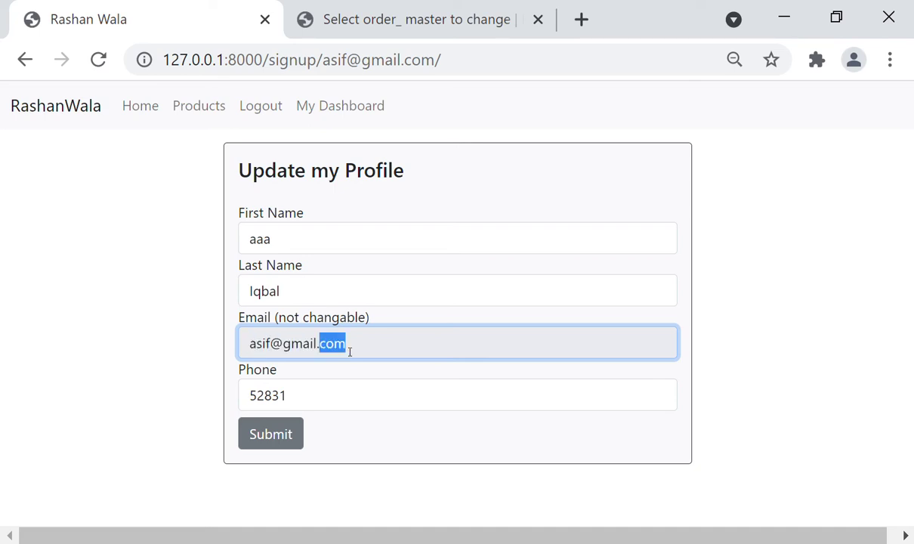
Replace the profile's phone number with a new one and submit the form
click(306, 408)
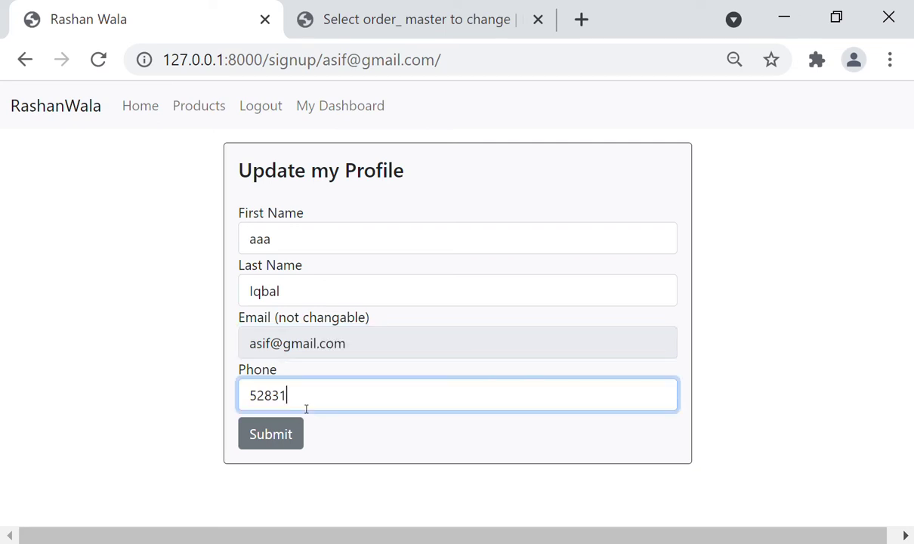
key(BackSpace)
key(BackSpace)
key(BackSpace)
key(BackSpace)
key(BackSpace)
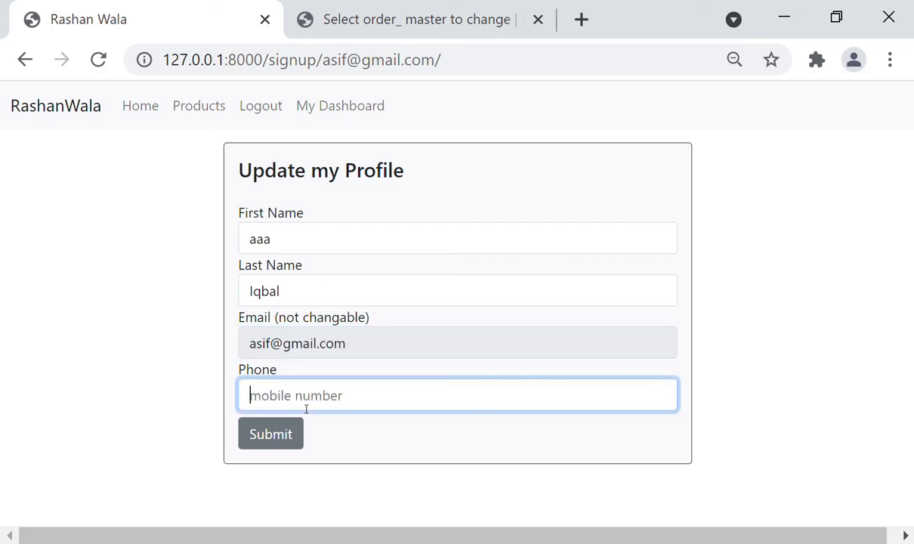
click(278, 436)
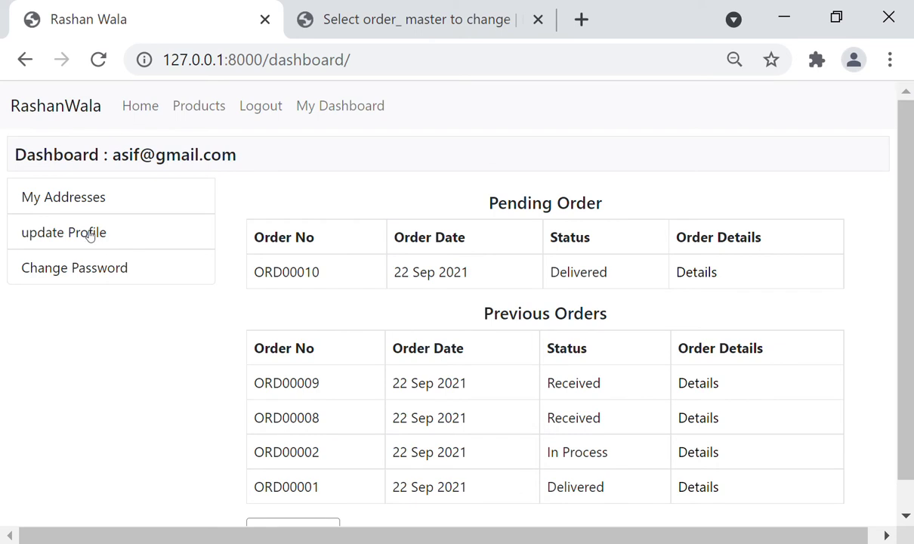
Check the saved phone, browse the dashboard and addresses, then return to the home page
click(89, 234)
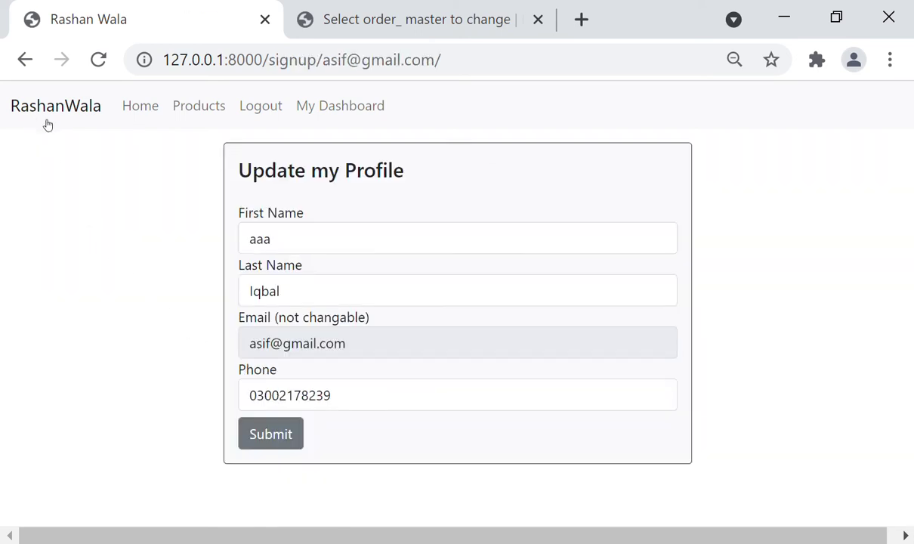
click(329, 113)
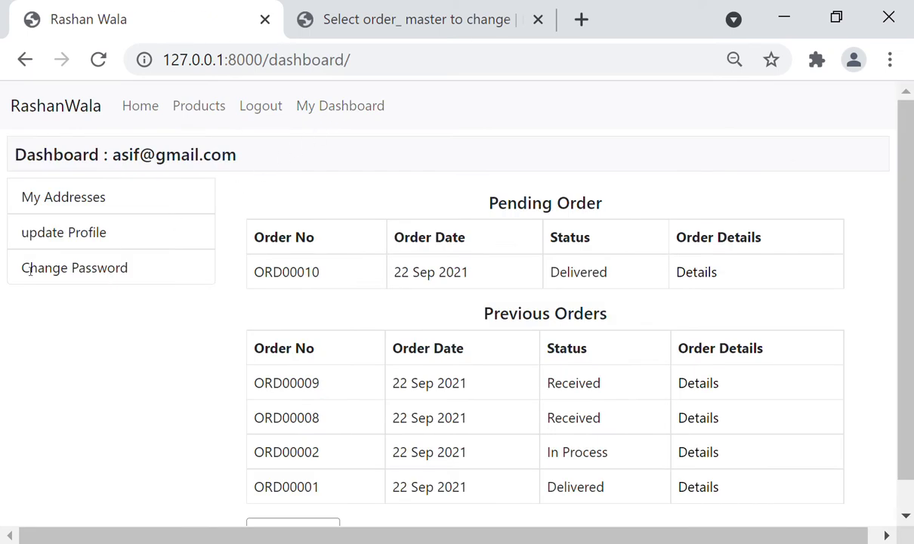
click(51, 205)
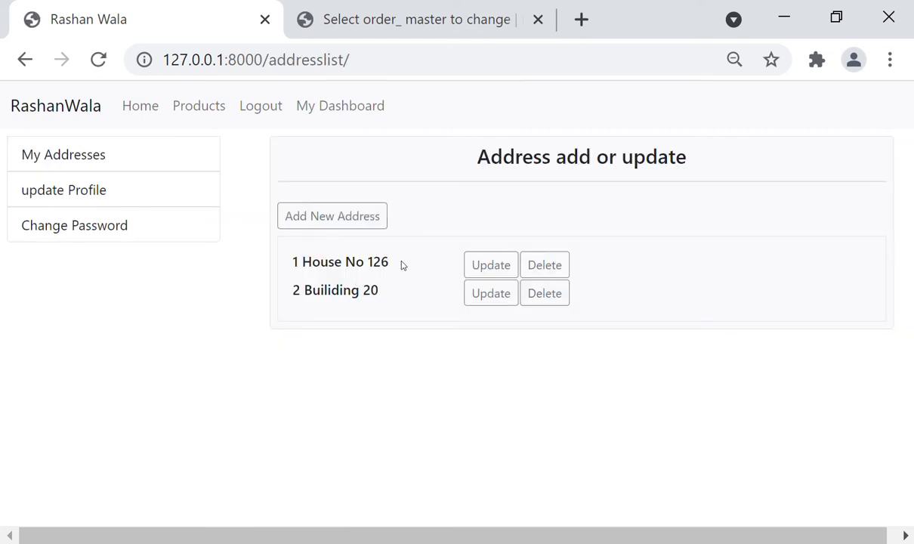
click(61, 186)
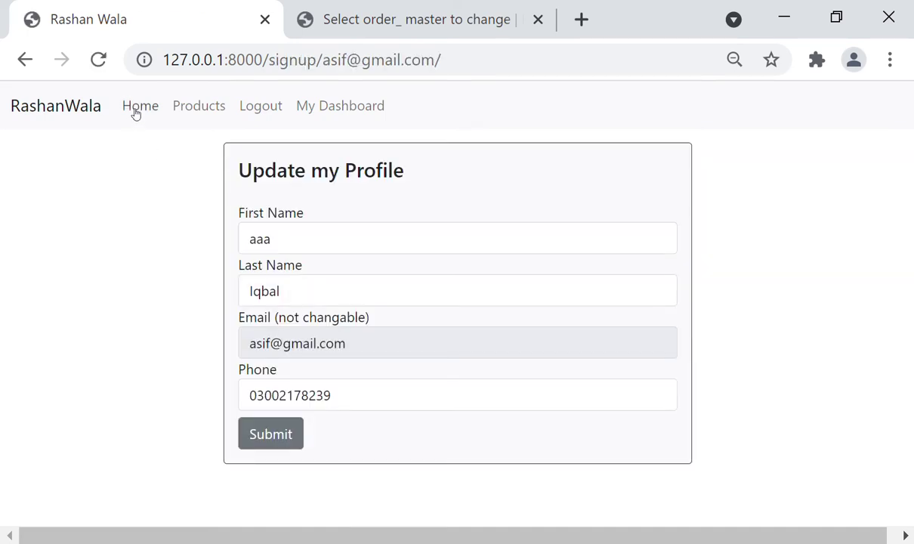
click(134, 110)
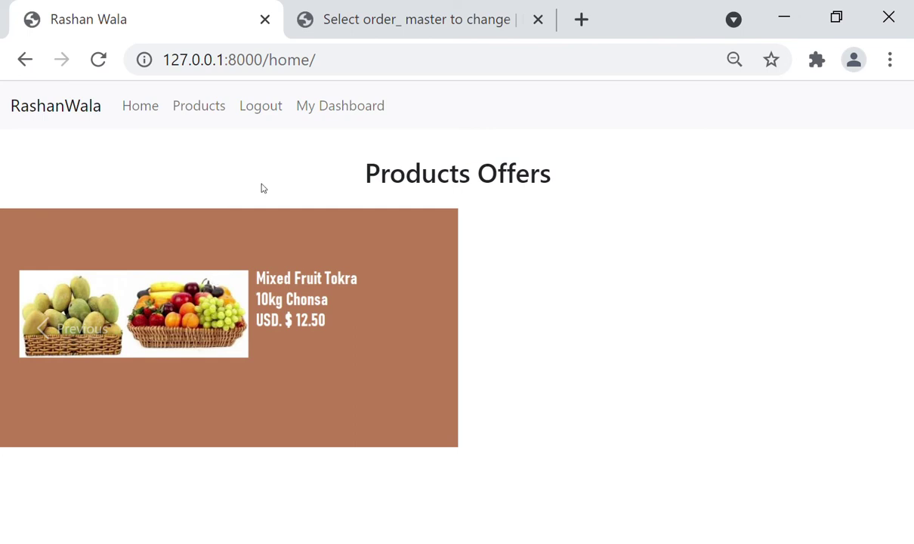
Open the product list in Django administration
click(298, 27)
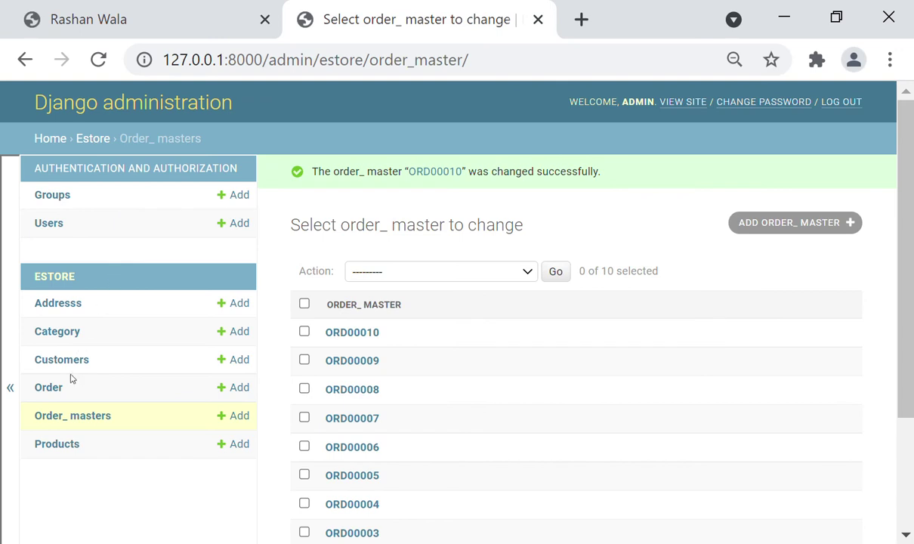
click(62, 444)
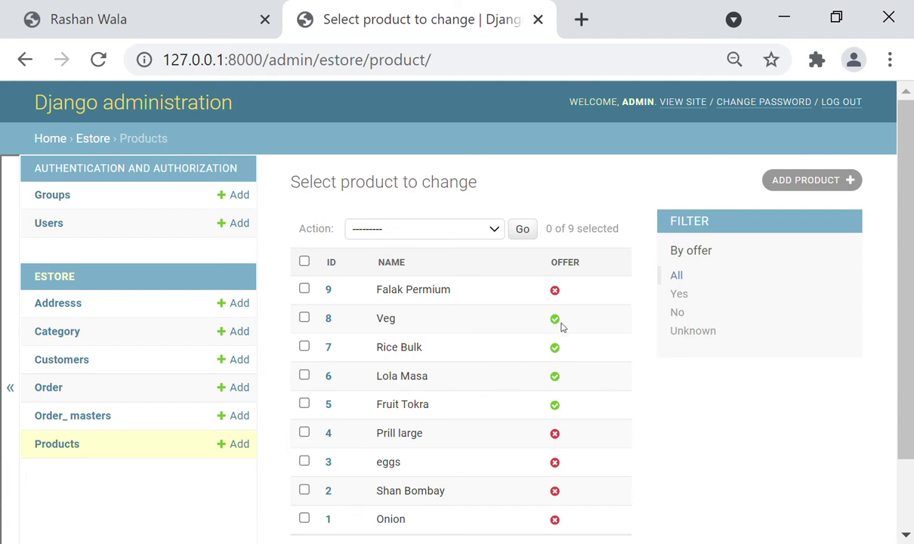
click(127, 8)
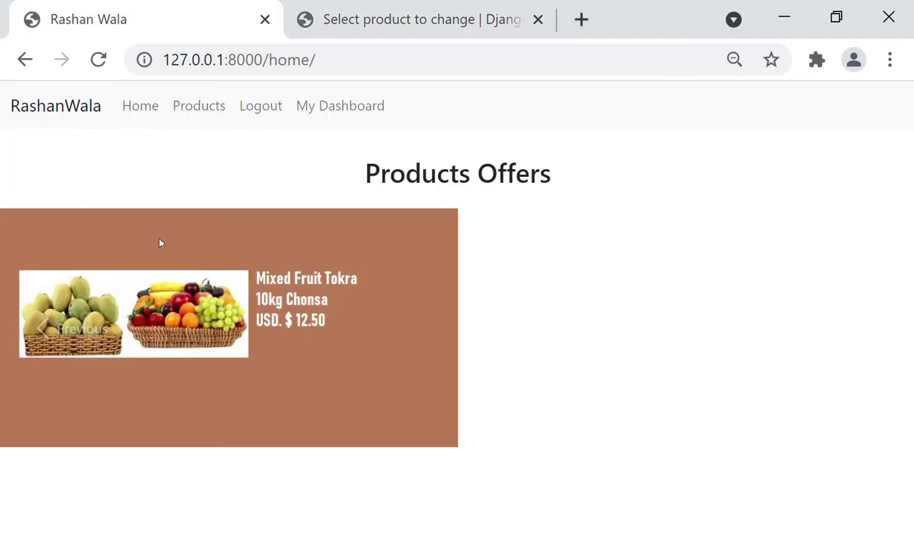
click(321, 30)
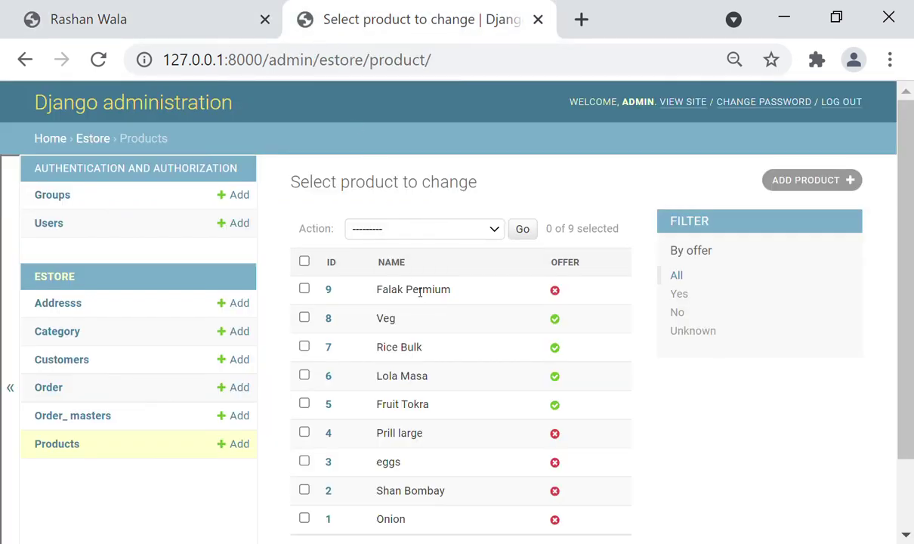
Check the offer image of product ID 8 (Veg), then return to its edit page
click(329, 320)
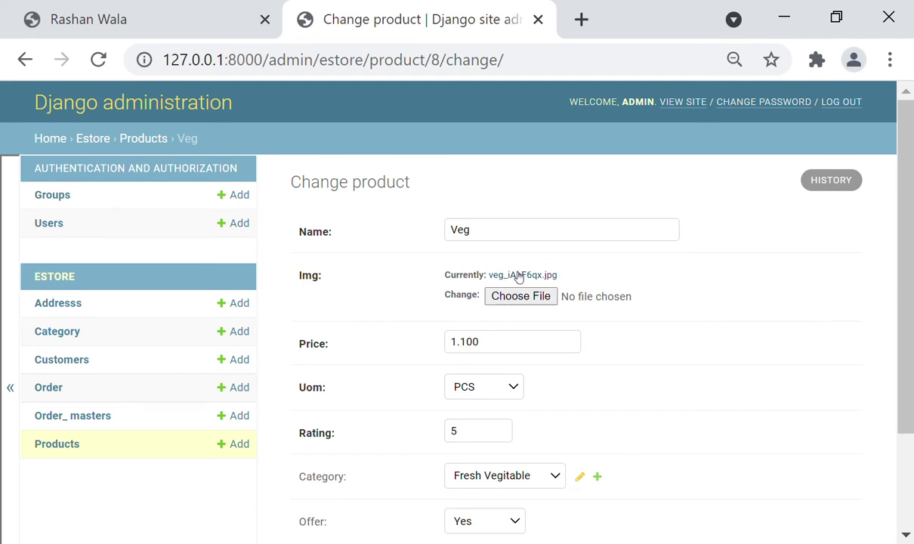
click(519, 276)
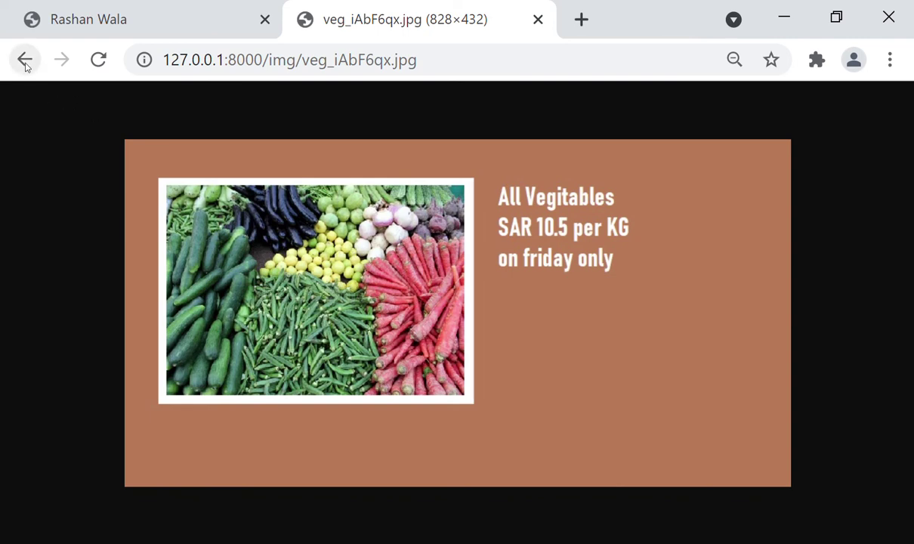
click(25, 60)
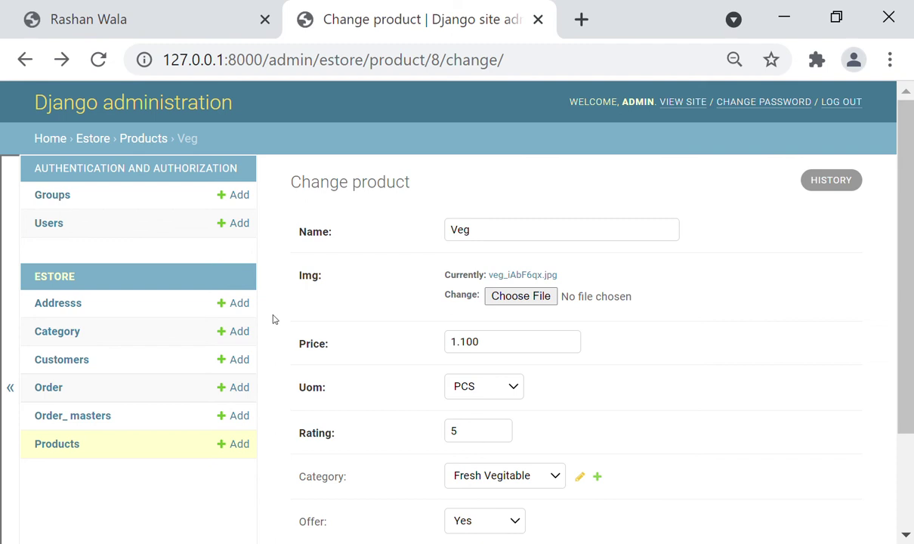
Return to the shop and bring up the Products listing with its search field
click(139, 12)
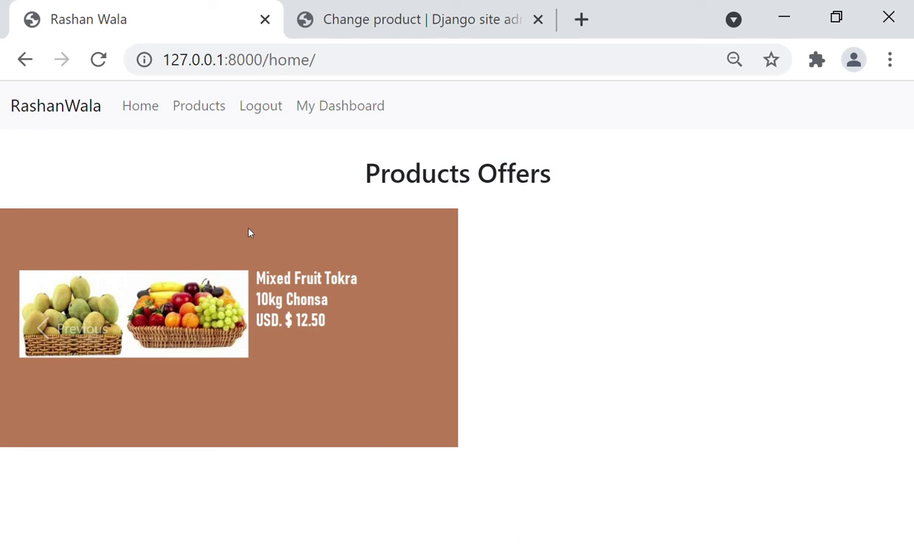
click(201, 112)
click(272, 160)
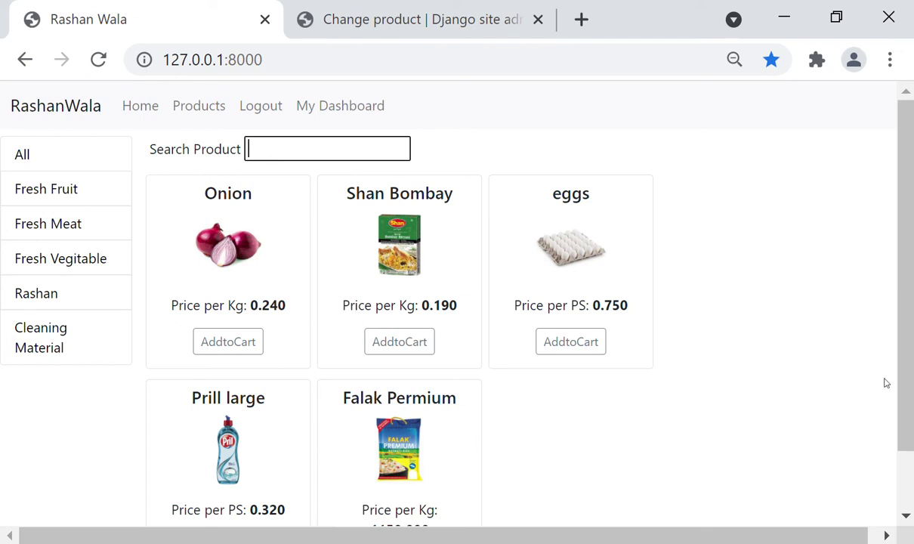
View the previous home-page offer slide and the Products listing, then return to My Dashboard
scroll(864, 505, down, 2)
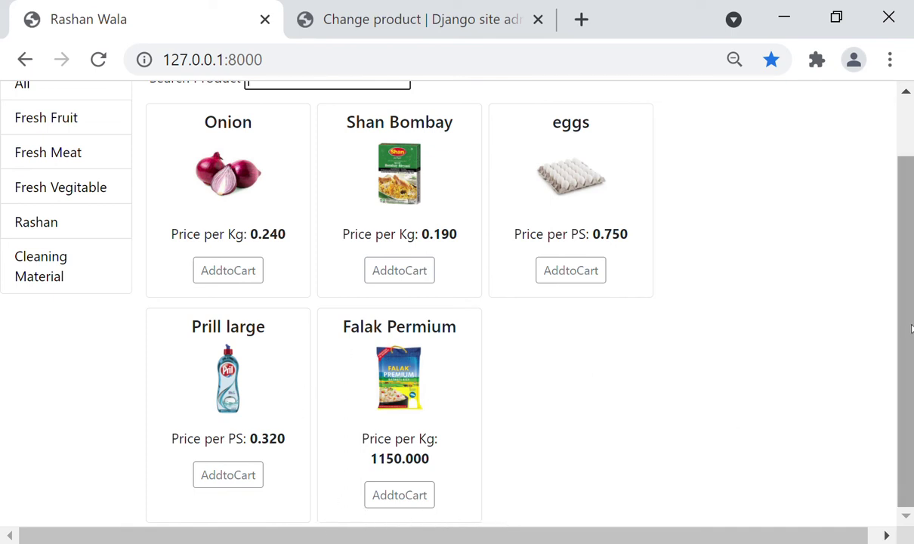
drag(910, 328, 899, 241)
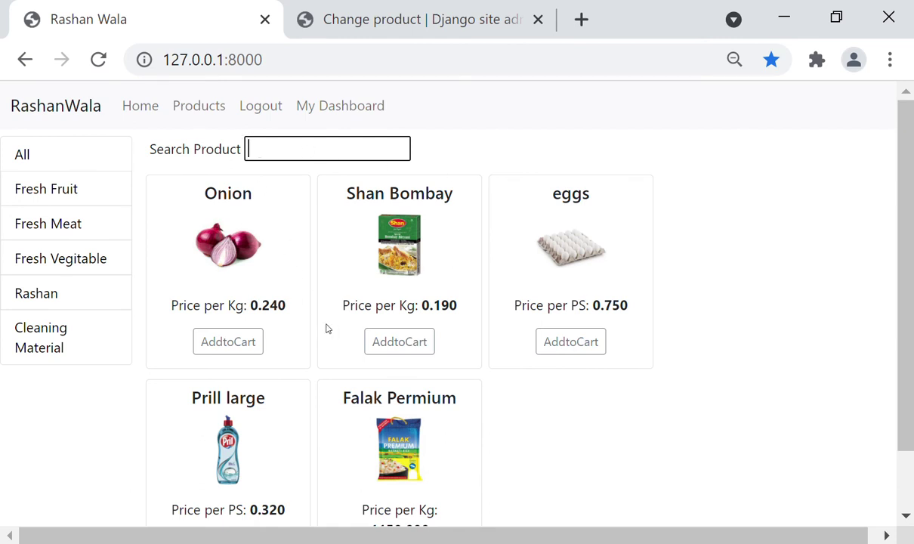
click(157, 107)
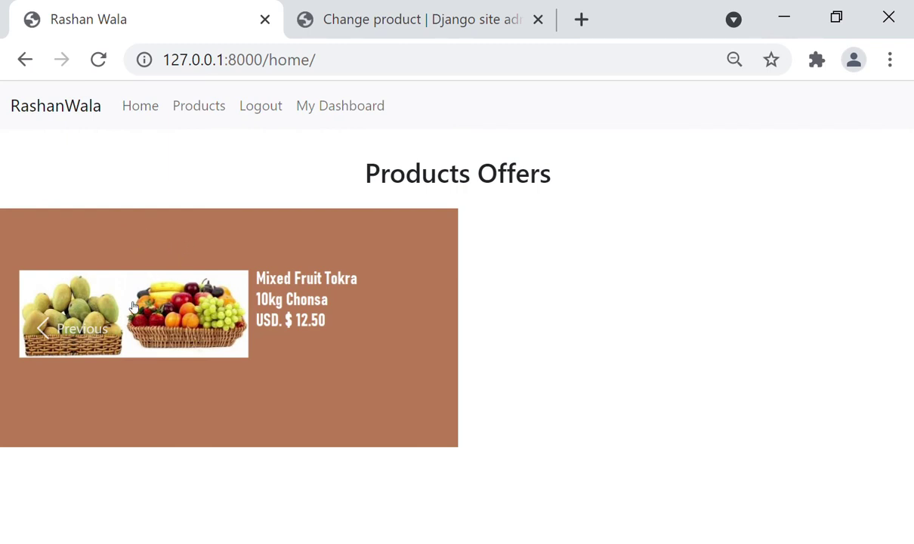
click(43, 328)
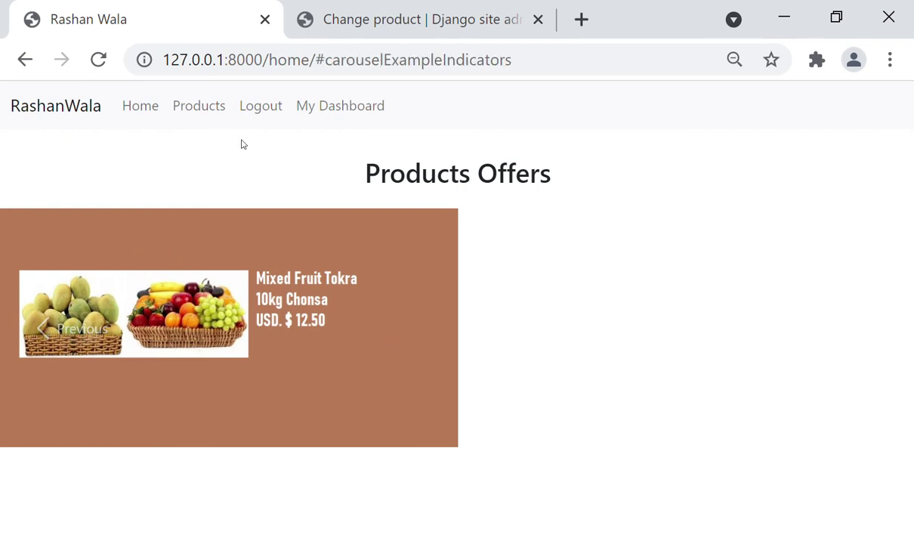
click(211, 117)
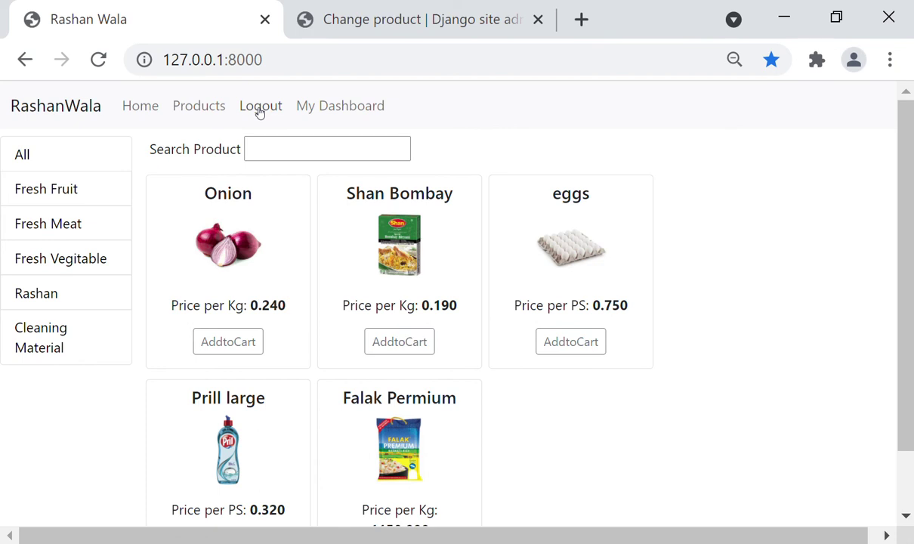
click(336, 106)
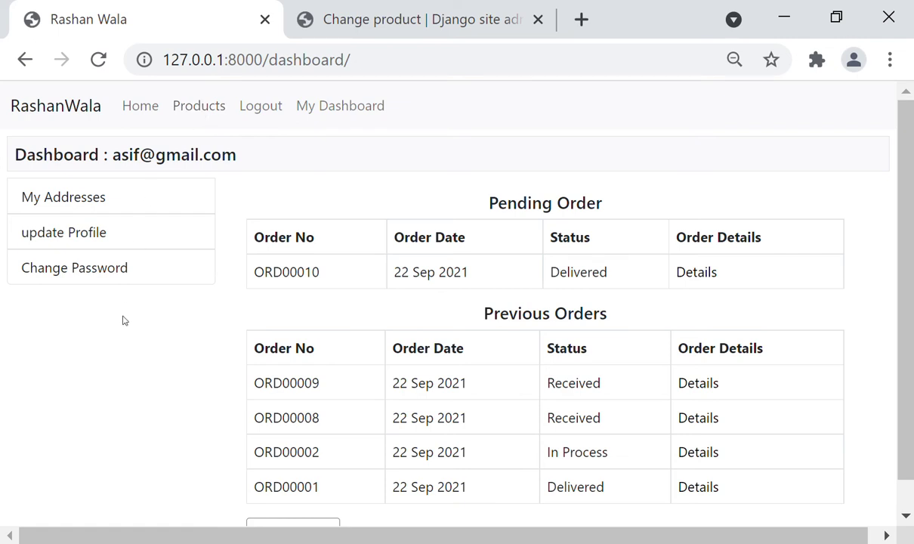
click(208, 109)
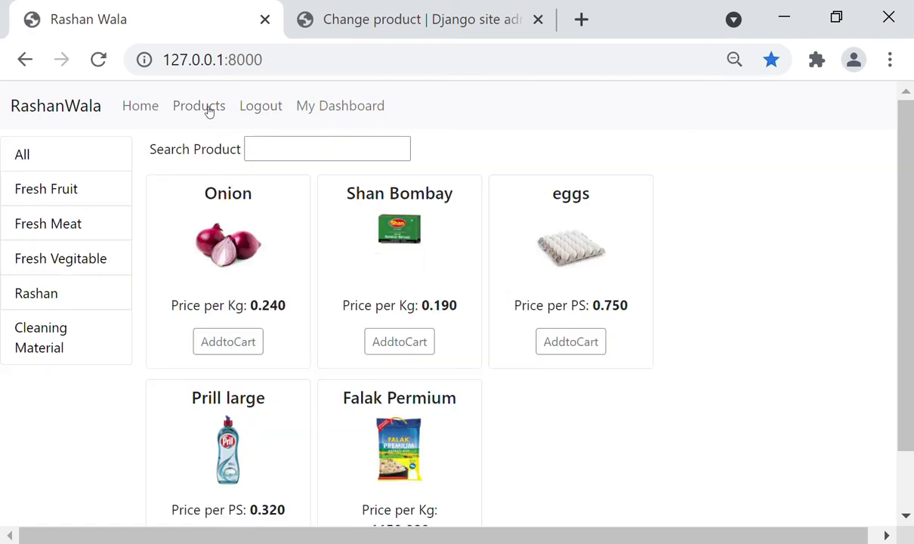
click(330, 114)
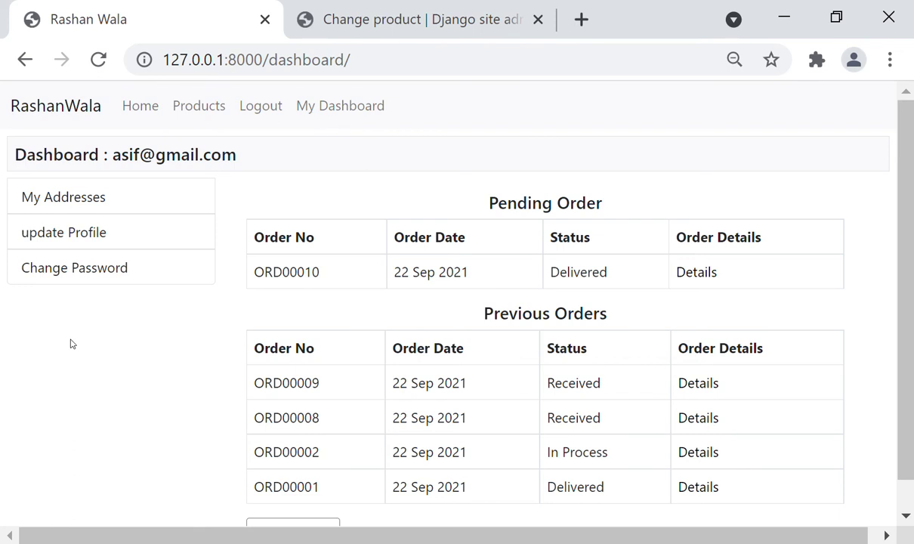
scroll(72, 344, down, 1)
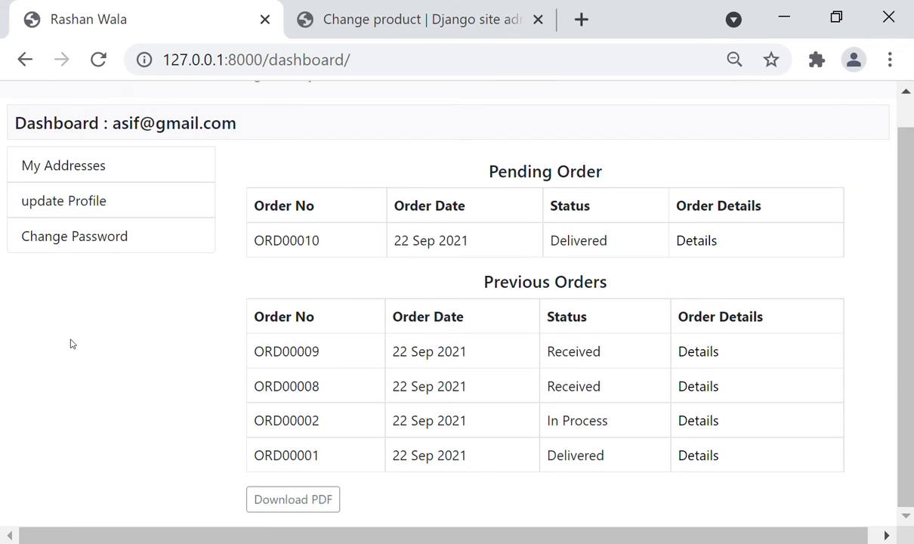
scroll(71, 343, up, 1)
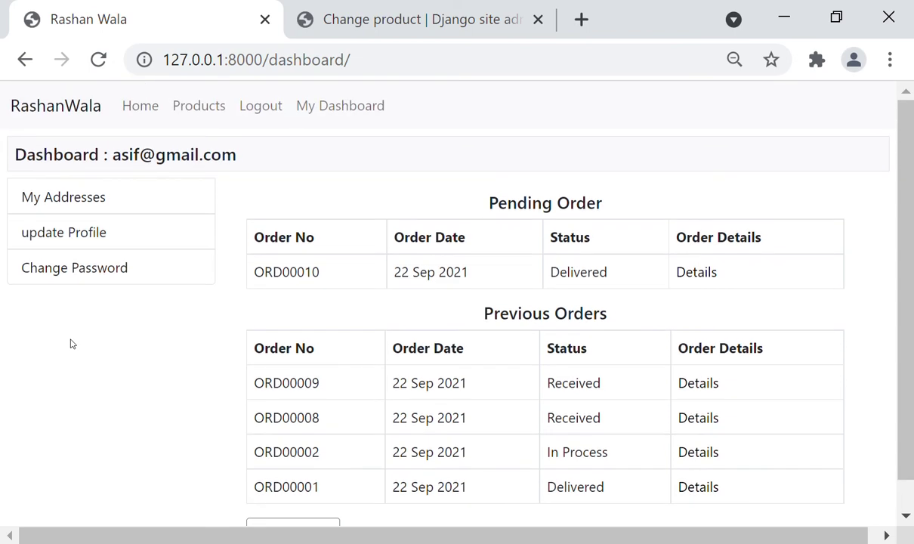
scroll(72, 343, down, 1)
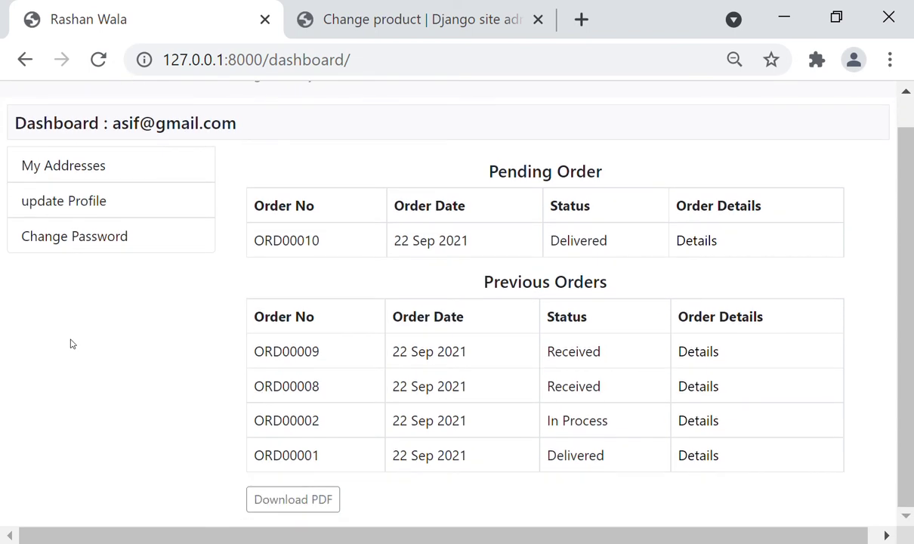
scroll(71, 344, up, 1)
scroll(72, 344, down, 1)
click(278, 499)
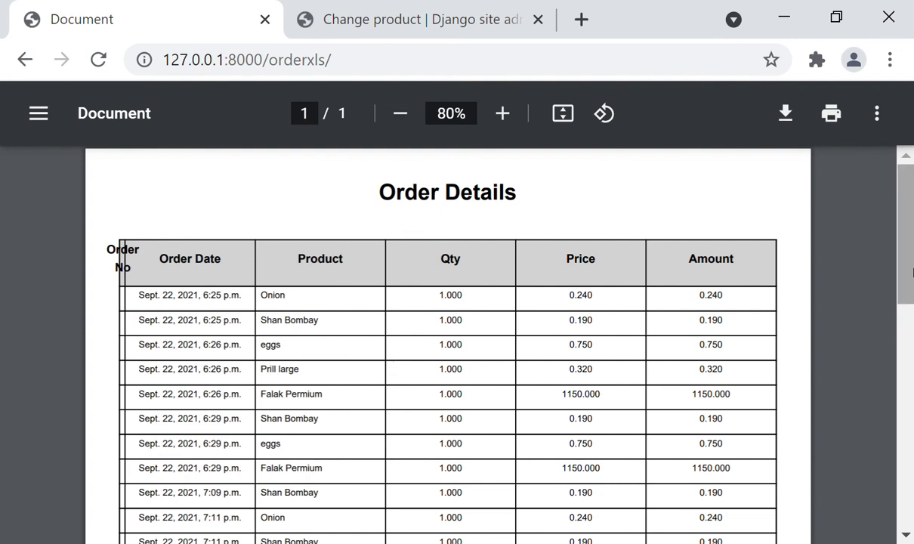
drag(912, 274, 848, 303)
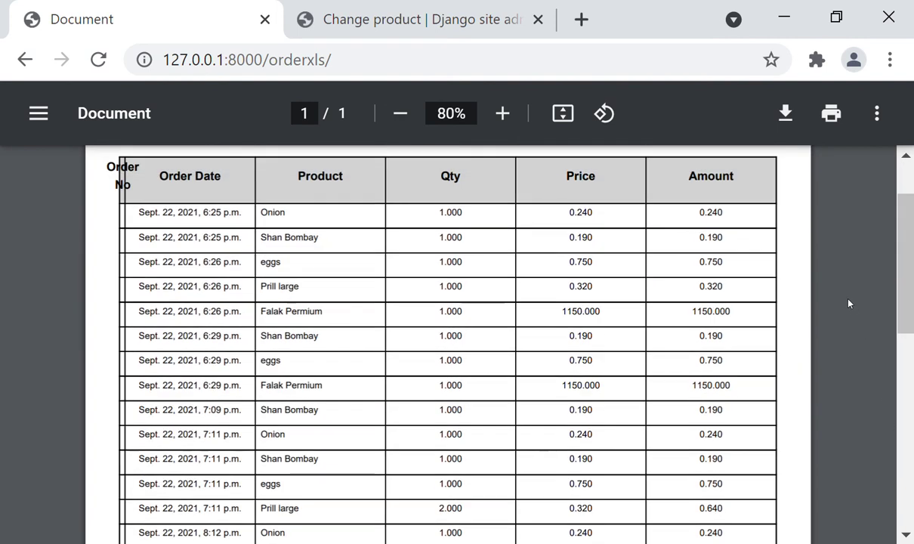
click(25, 60)
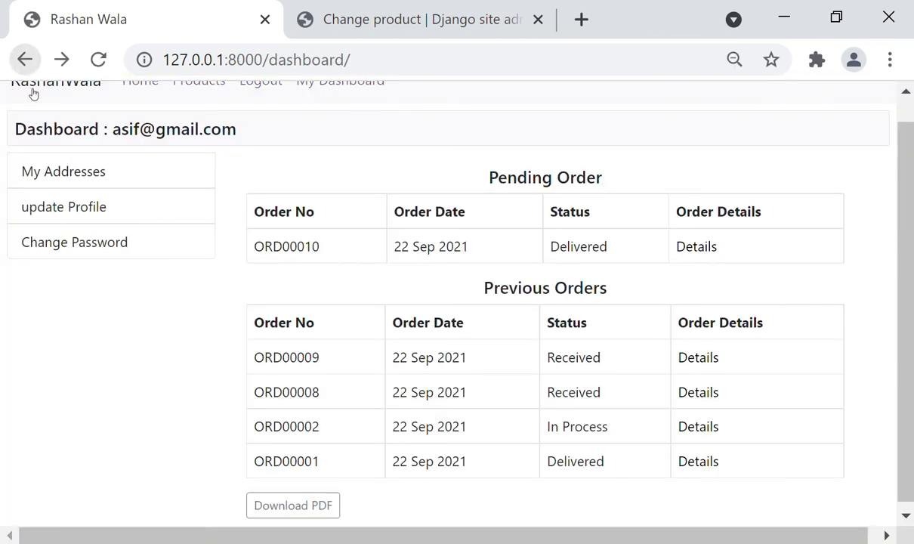
Add Shan Bombay and eggs to the cart from Products, then log out
scroll(209, 277, up, 1)
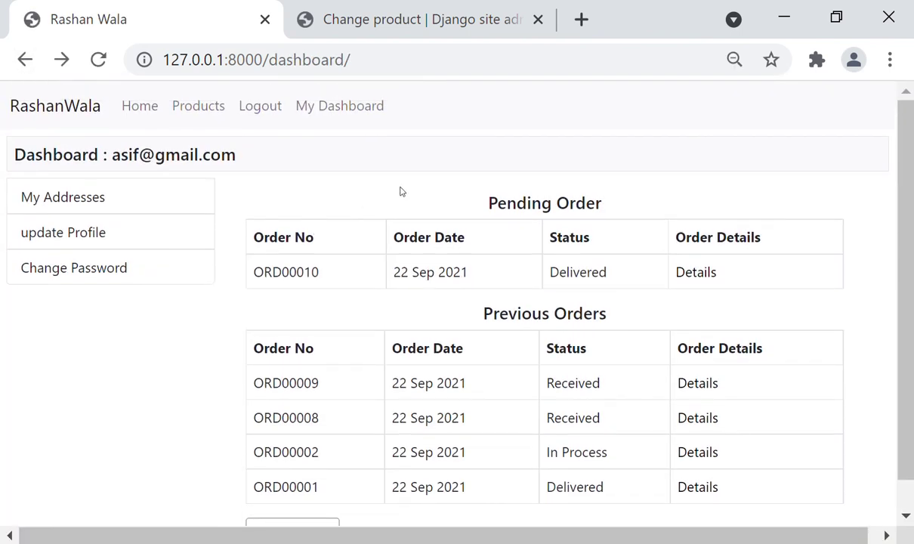
click(211, 111)
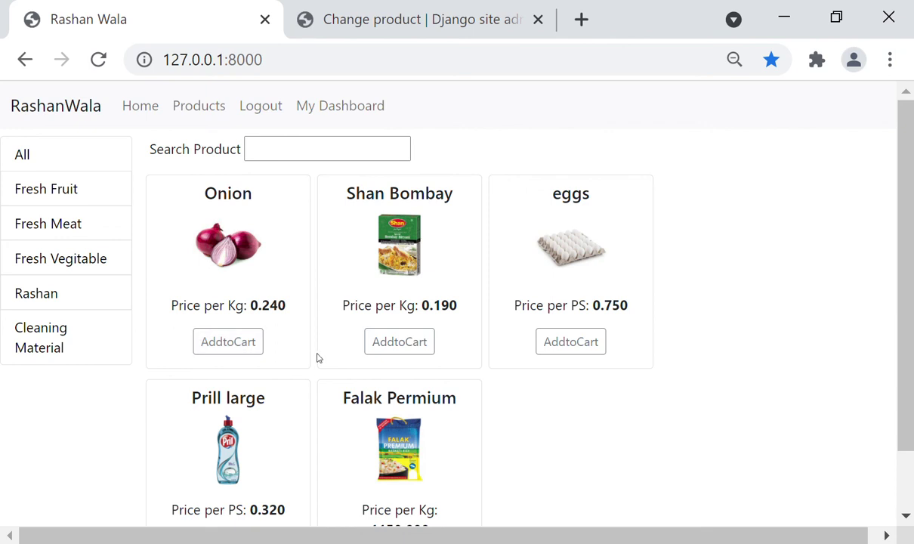
click(381, 349)
click(549, 346)
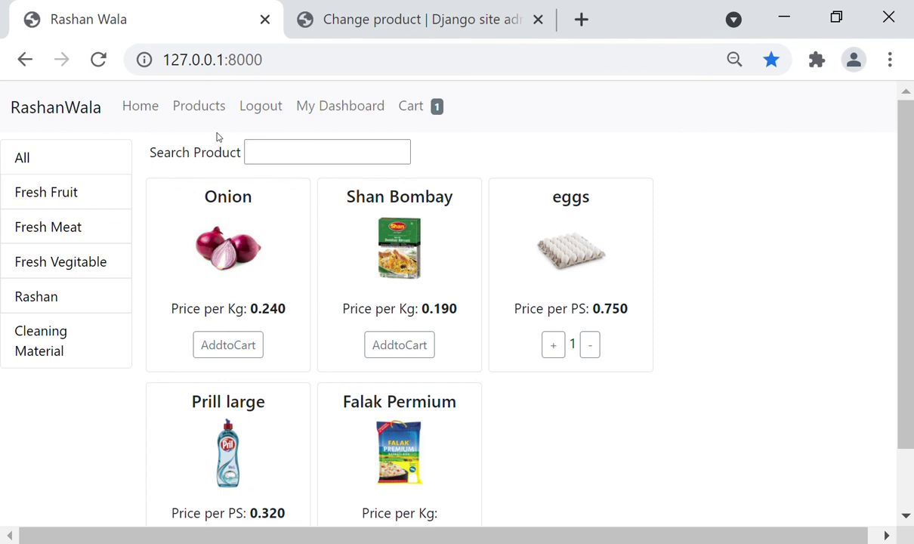
click(255, 109)
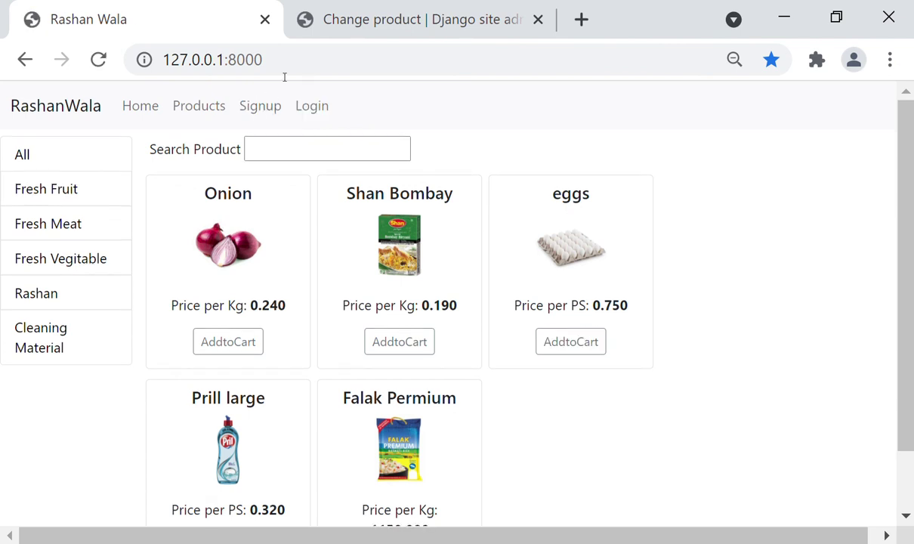